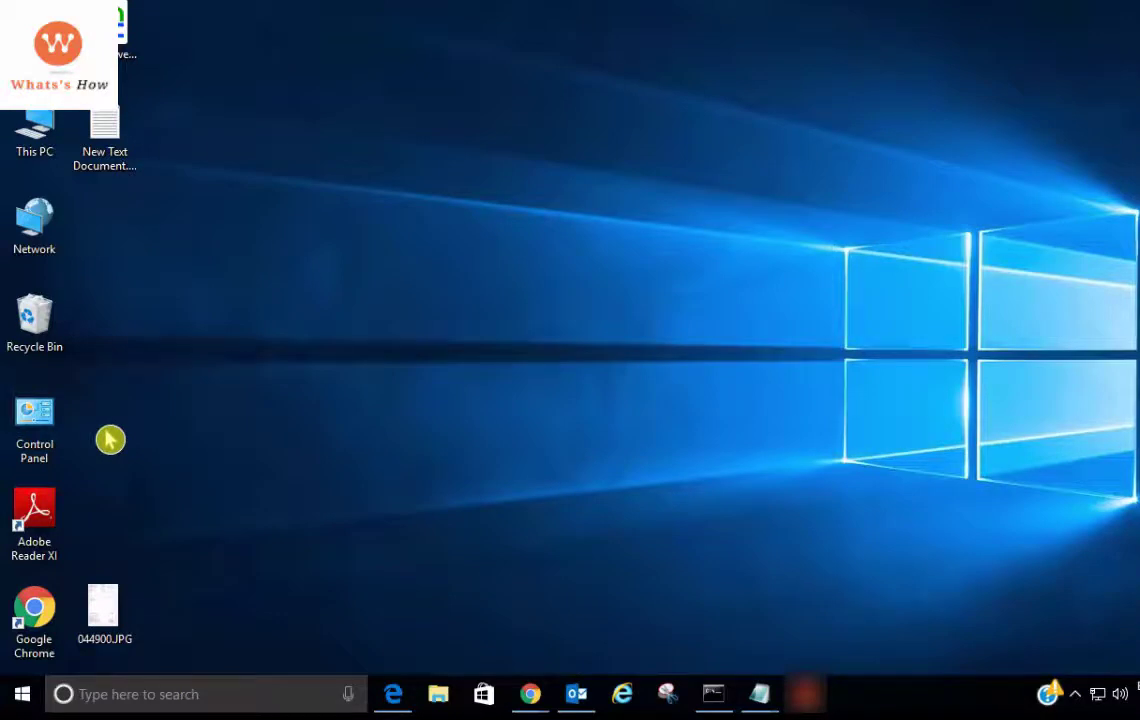
right_click(370, 332)
left_click(405, 373)
right_click(362, 334)
left_click(405, 377)
right_click(392, 274)
left_click(428, 323)
right_click(390, 240)
left_click(425, 296)
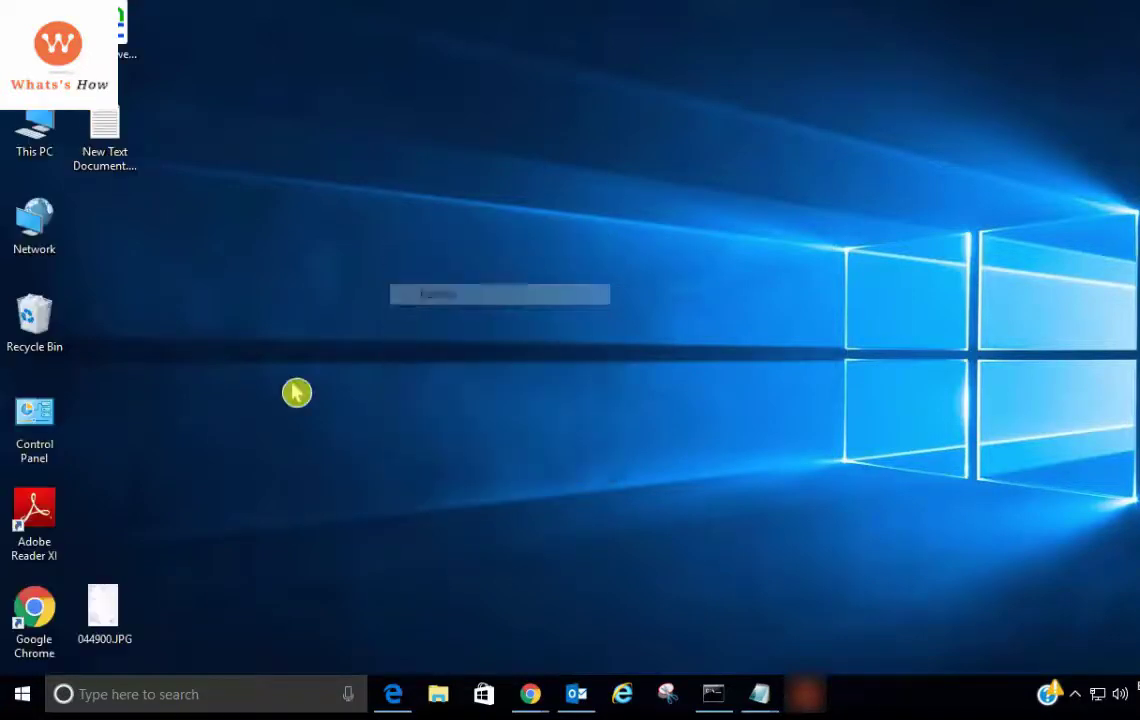
- From Control Panel's Mail (Microsoft Outlook 2016) settings, create a new Outlook profile named gmail
double_click(40, 422)
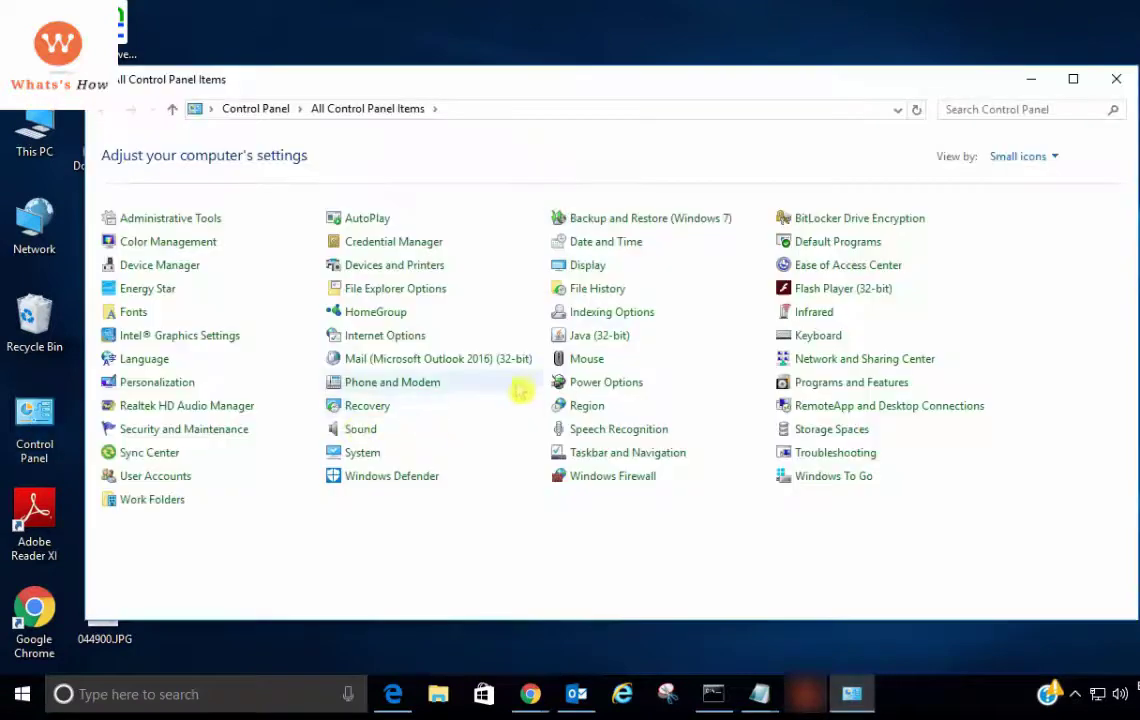
left_click(470, 364)
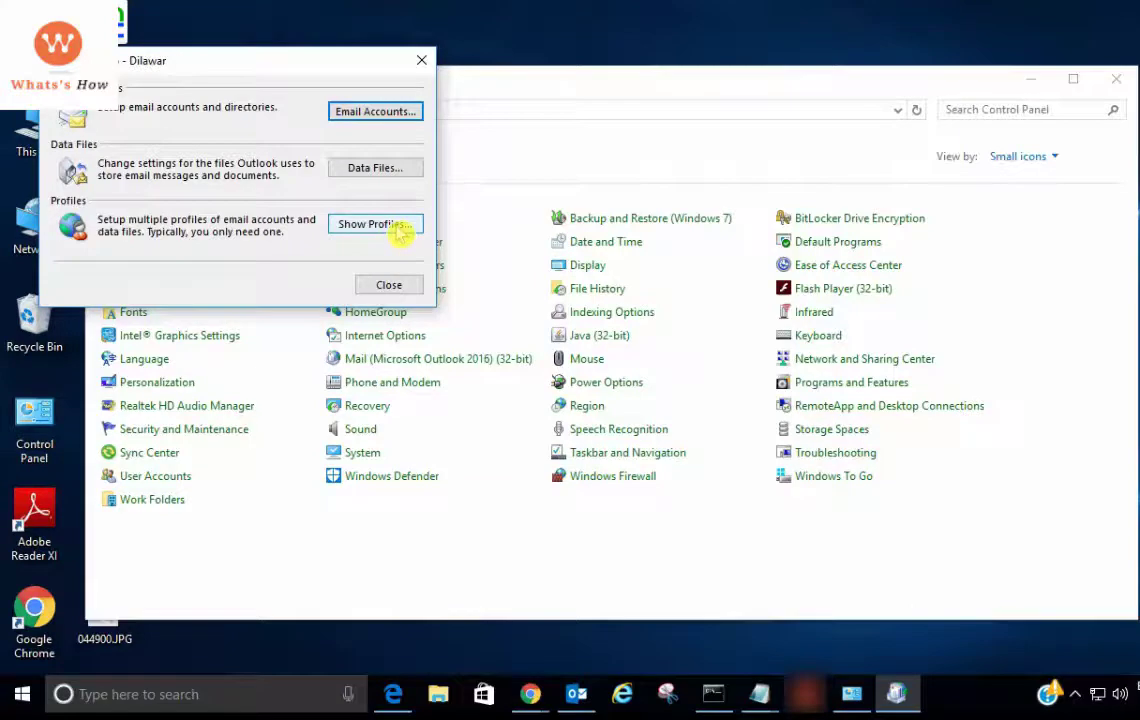
left_click(372, 224)
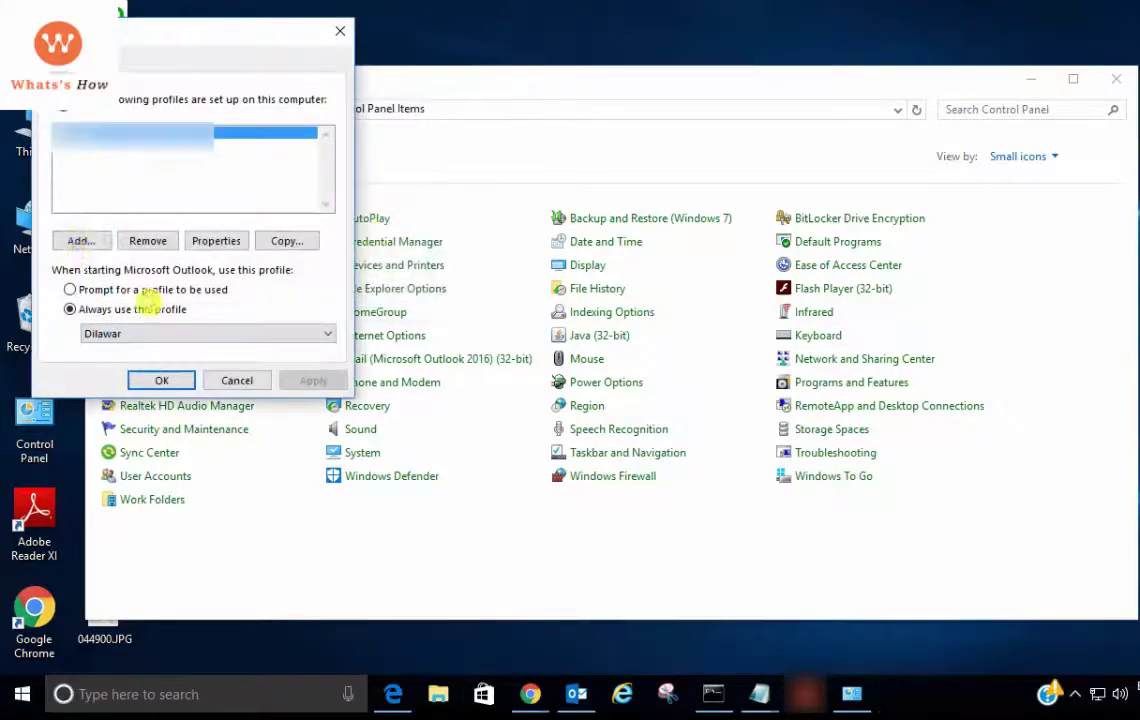
left_click(81, 235)
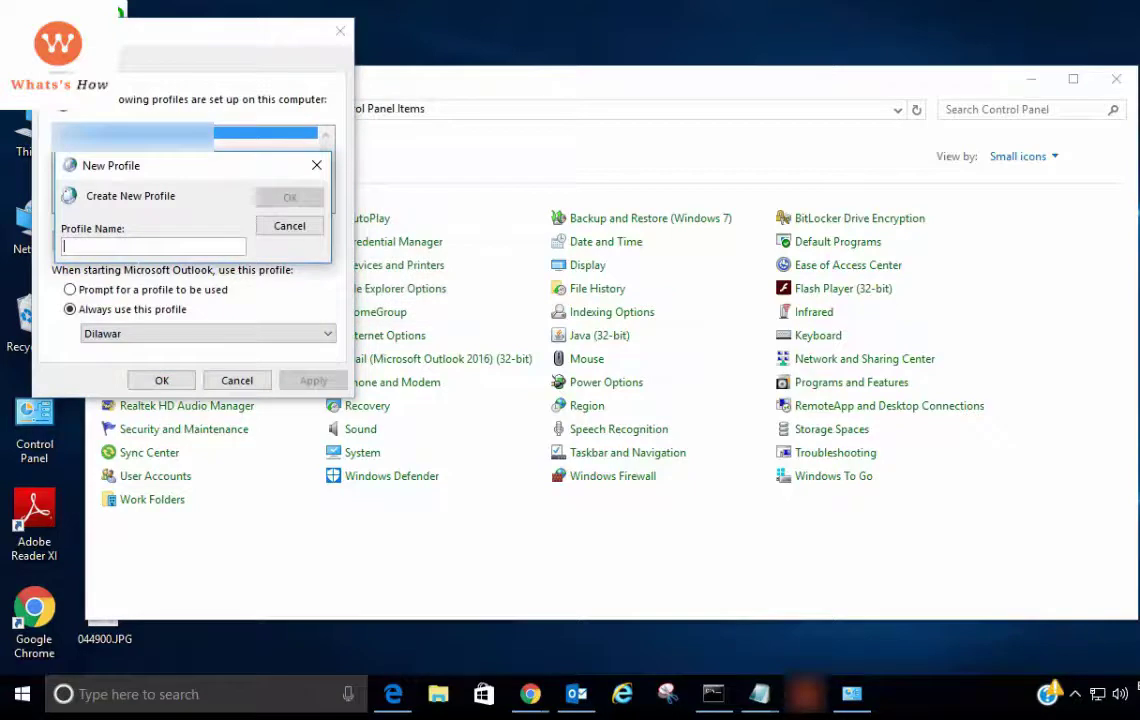
type("gm")
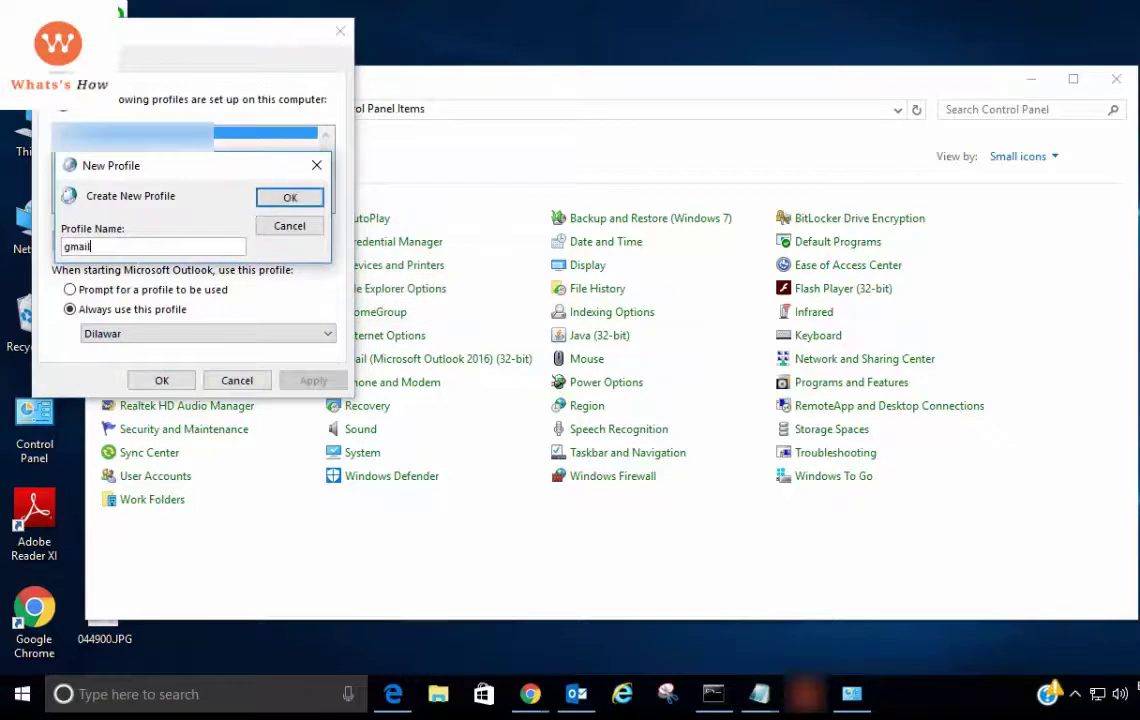
type("ail")
key("Return")
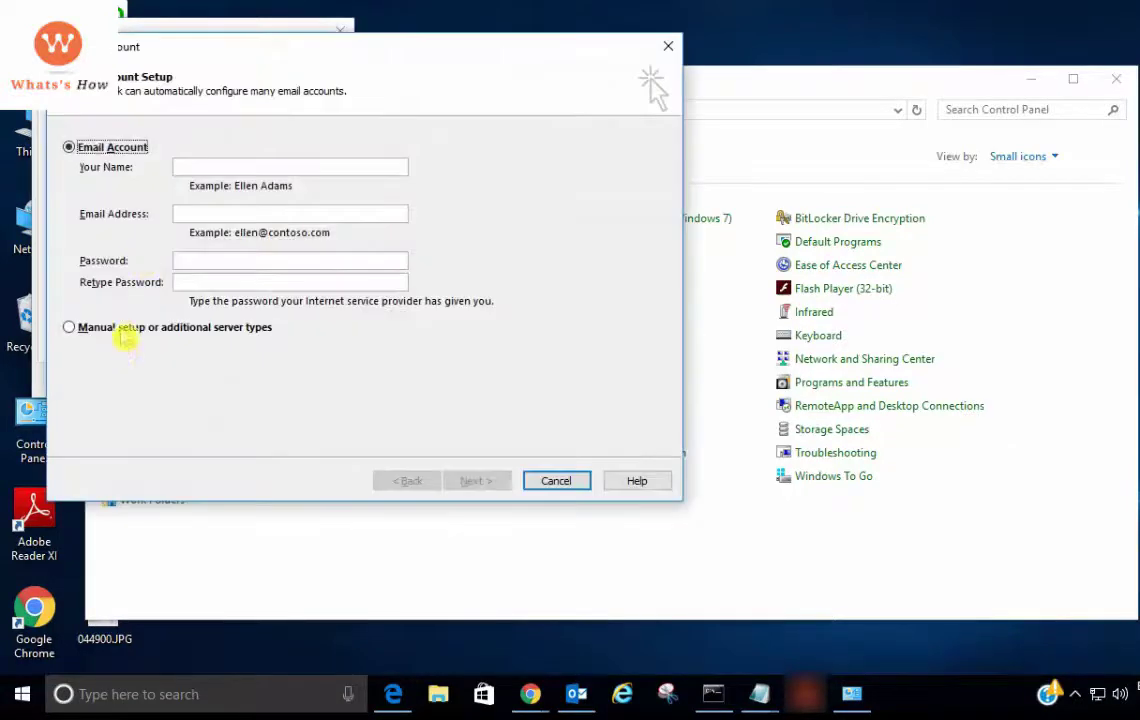
- Choose manual setup for the new account with POP or IMAP as the account type
left_click(120, 330)
left_click(476, 481)
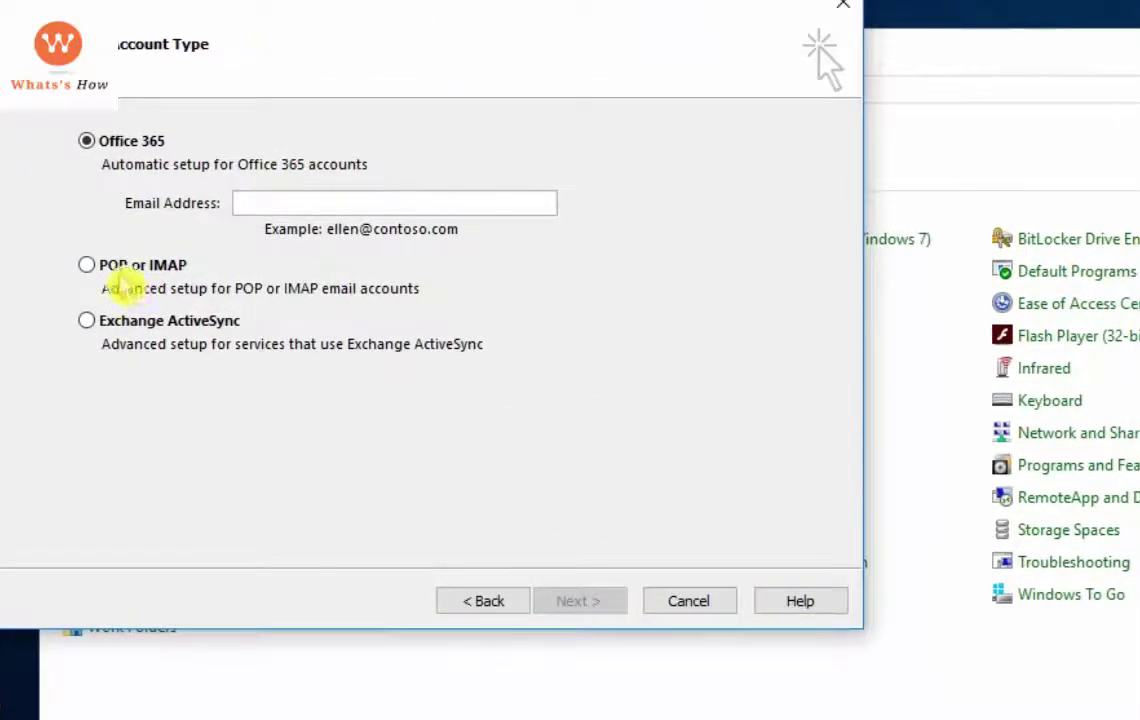
left_click(115, 266)
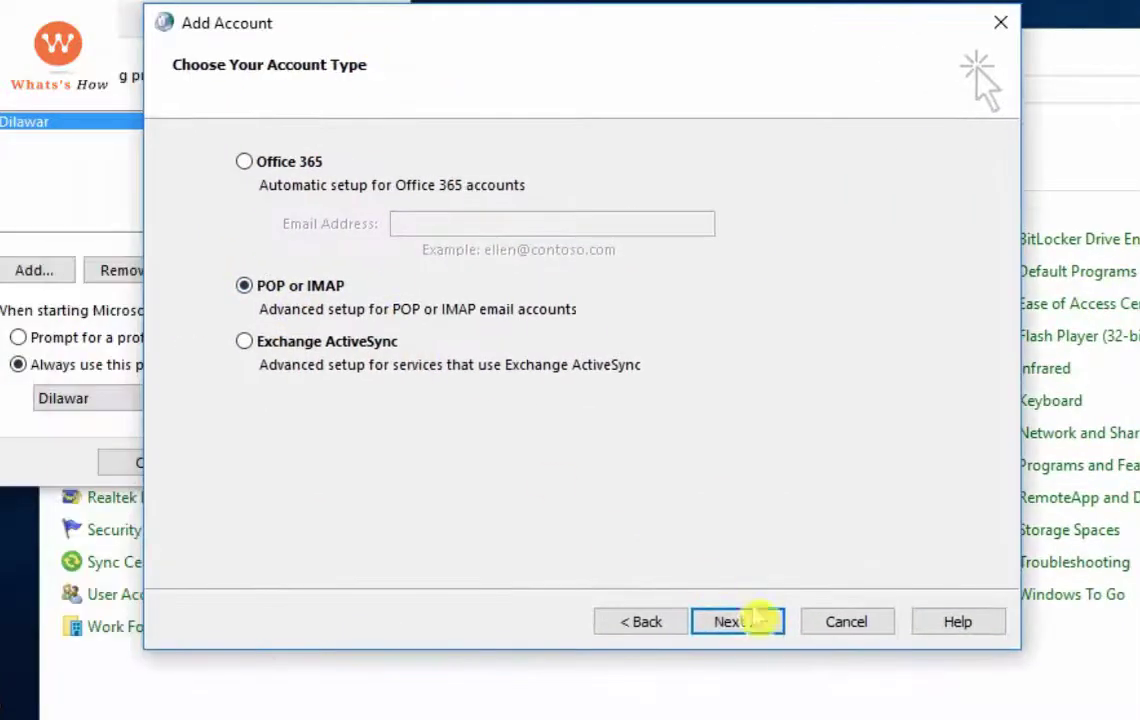
left_click(756, 620)
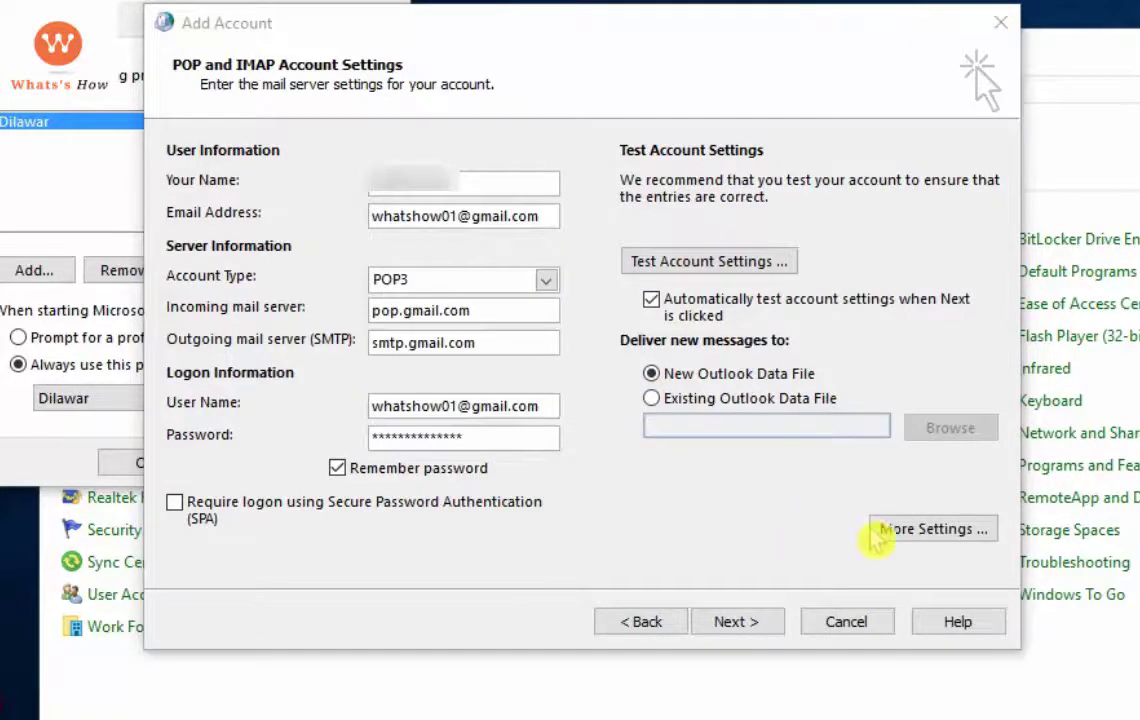
- Turn on authentication for the outgoing SMTP server, using the same settings as the incoming mail server
left_click(915, 535)
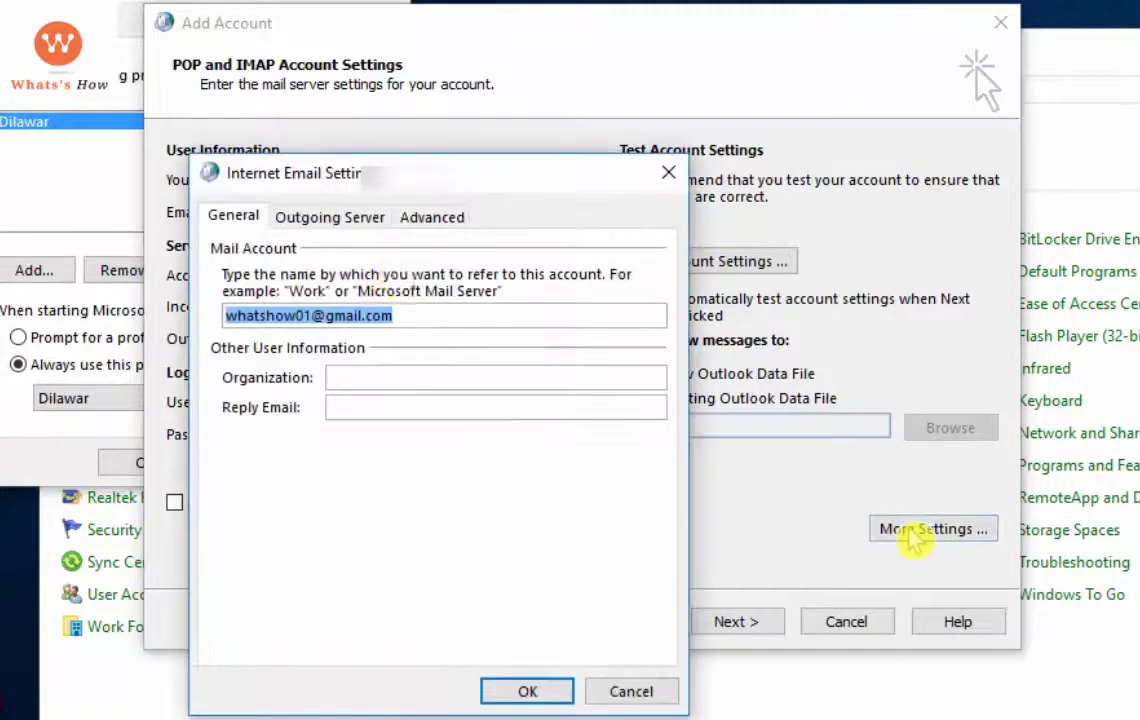
left_click(338, 228)
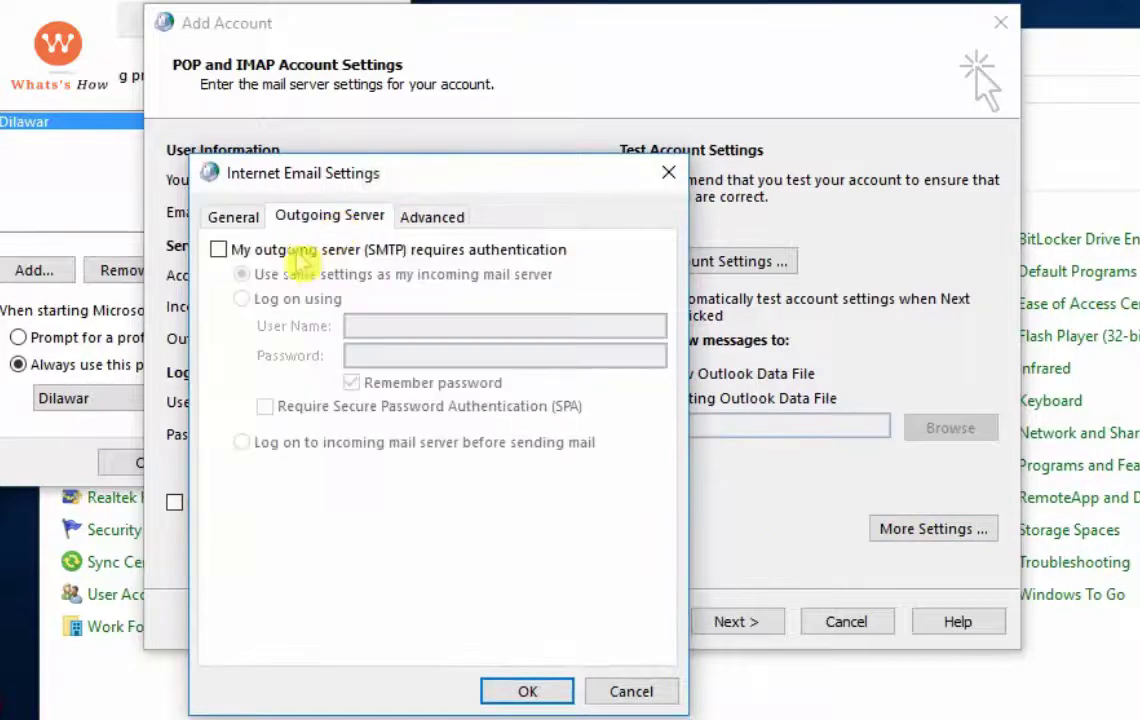
left_click(219, 250)
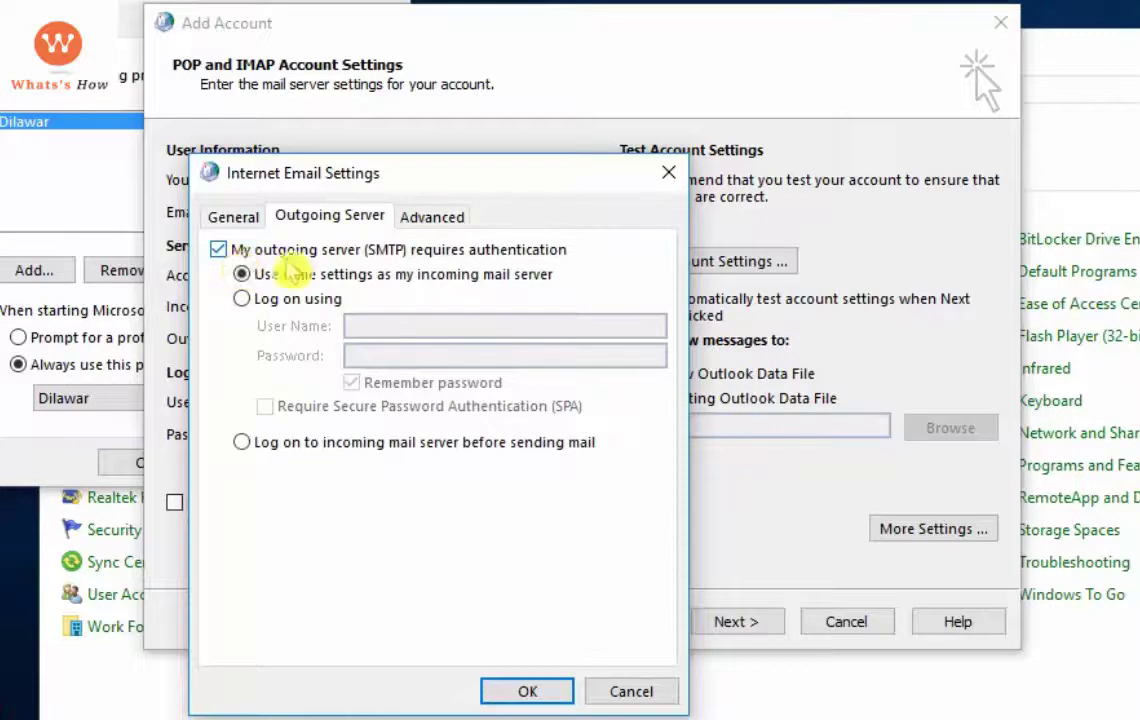
- Require SSL for the incoming POP3 server and set outgoing SMTP to SSL encryption on port 465
left_click(431, 224)
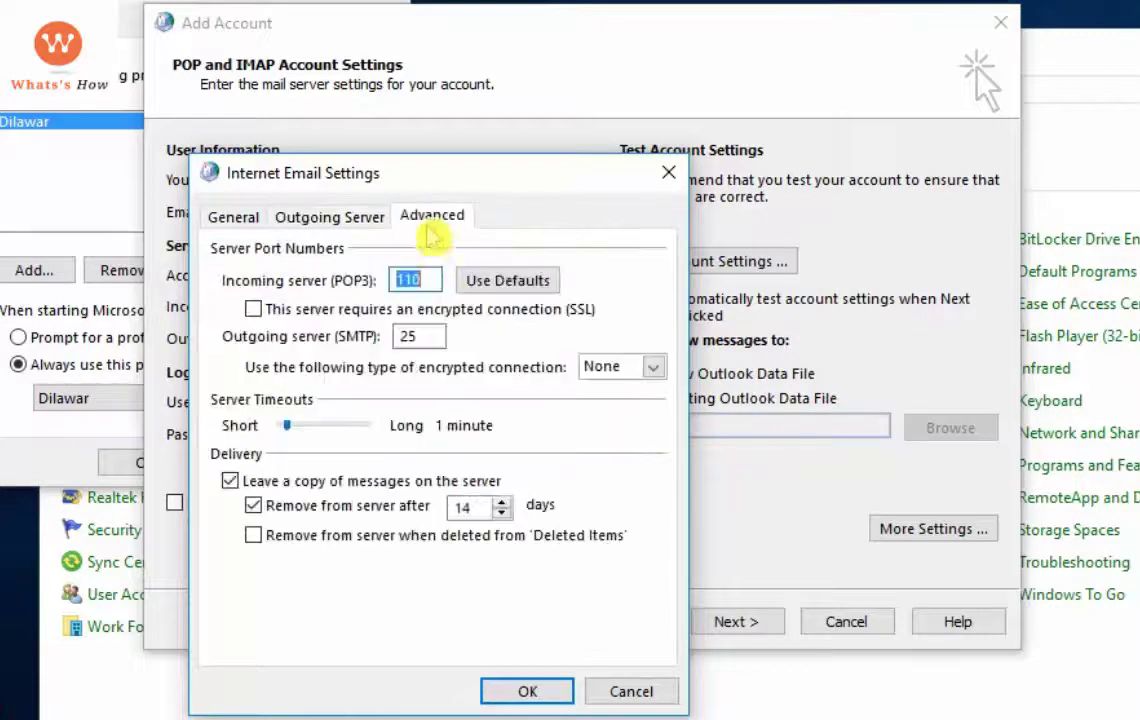
left_click(254, 309)
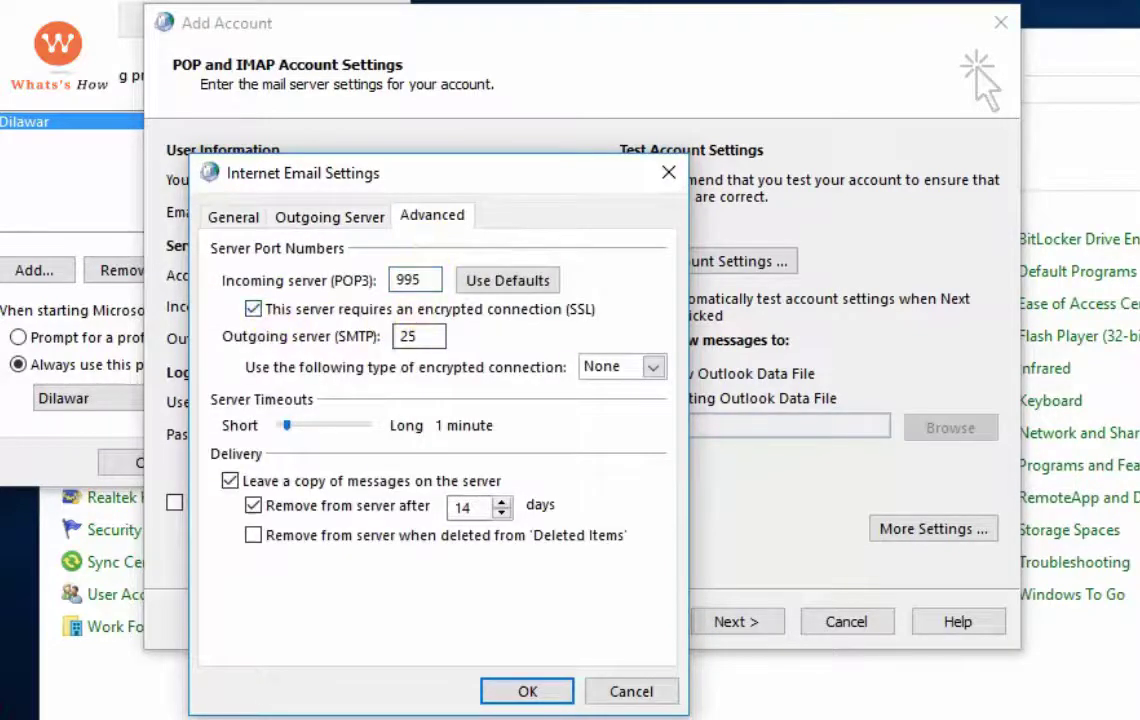
left_click(652, 368)
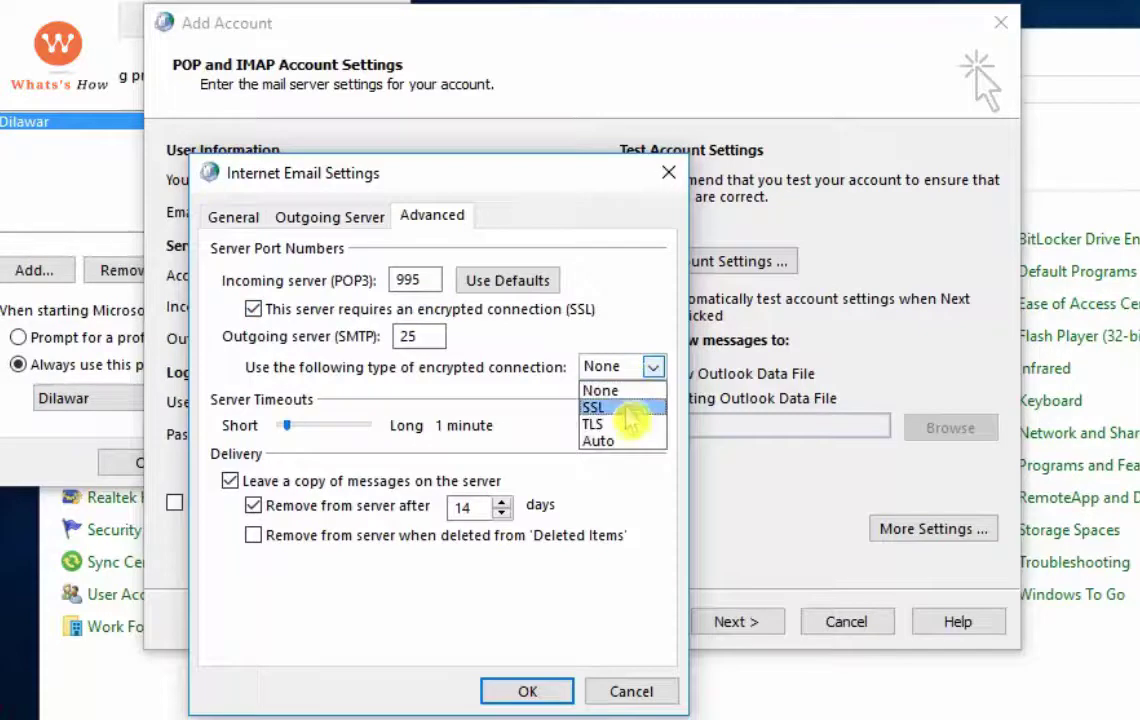
left_click(620, 410)
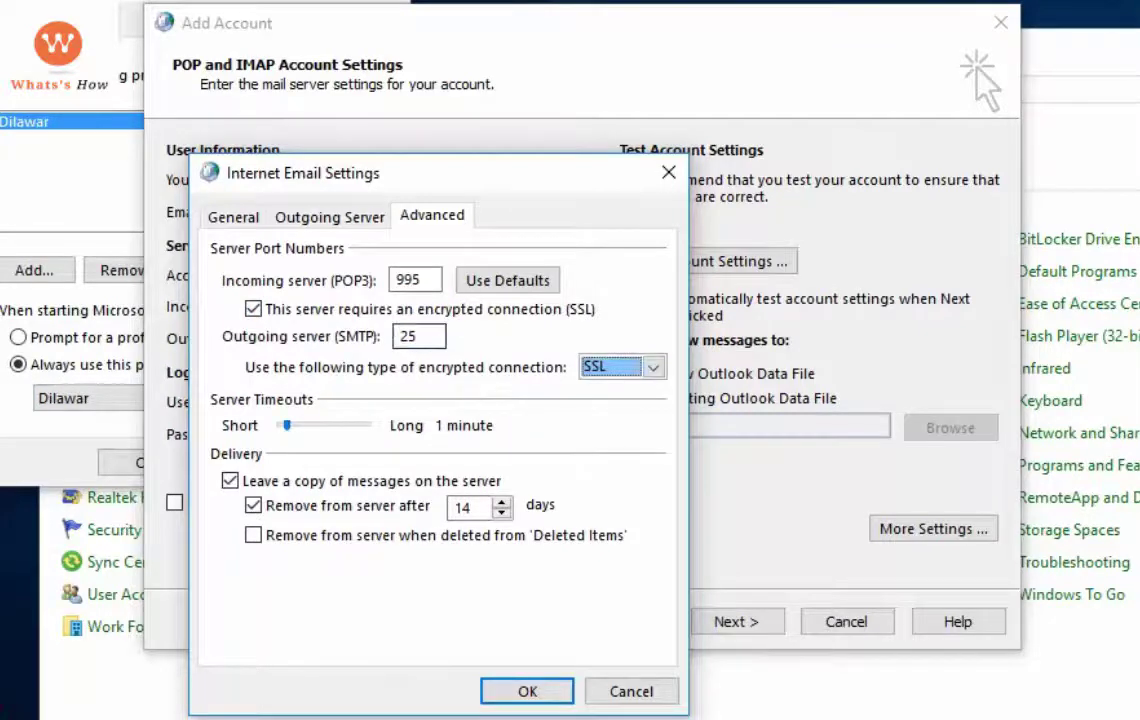
double_click(396, 338)
type("46")
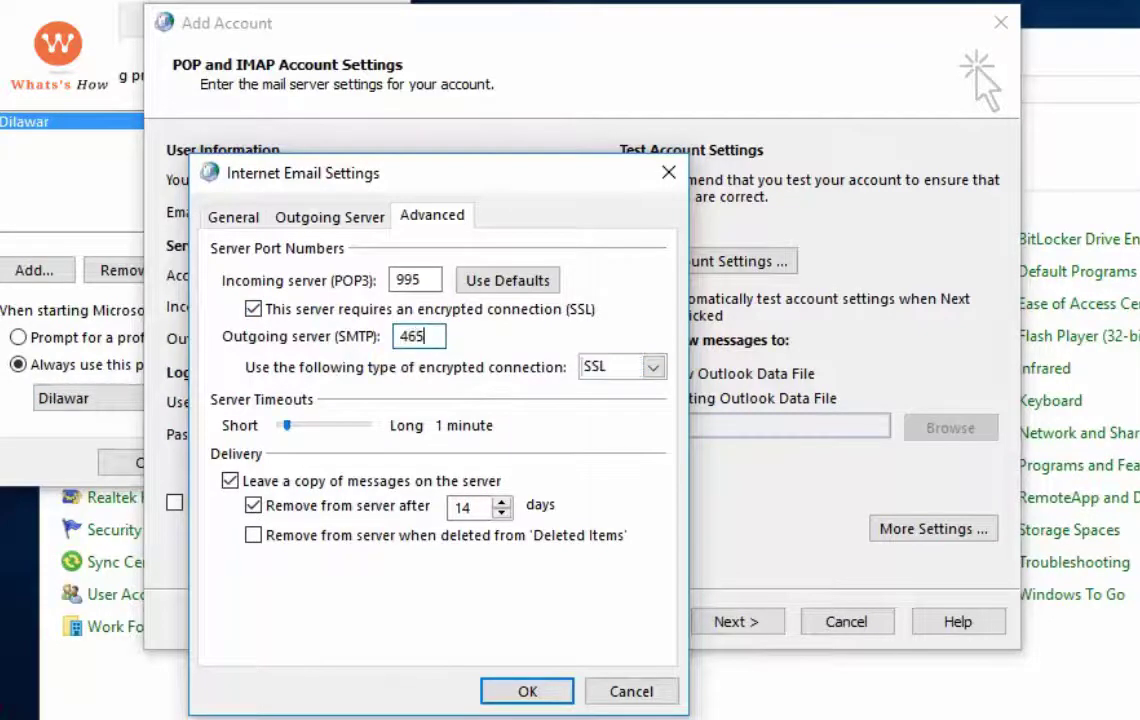
left_click(527, 691)
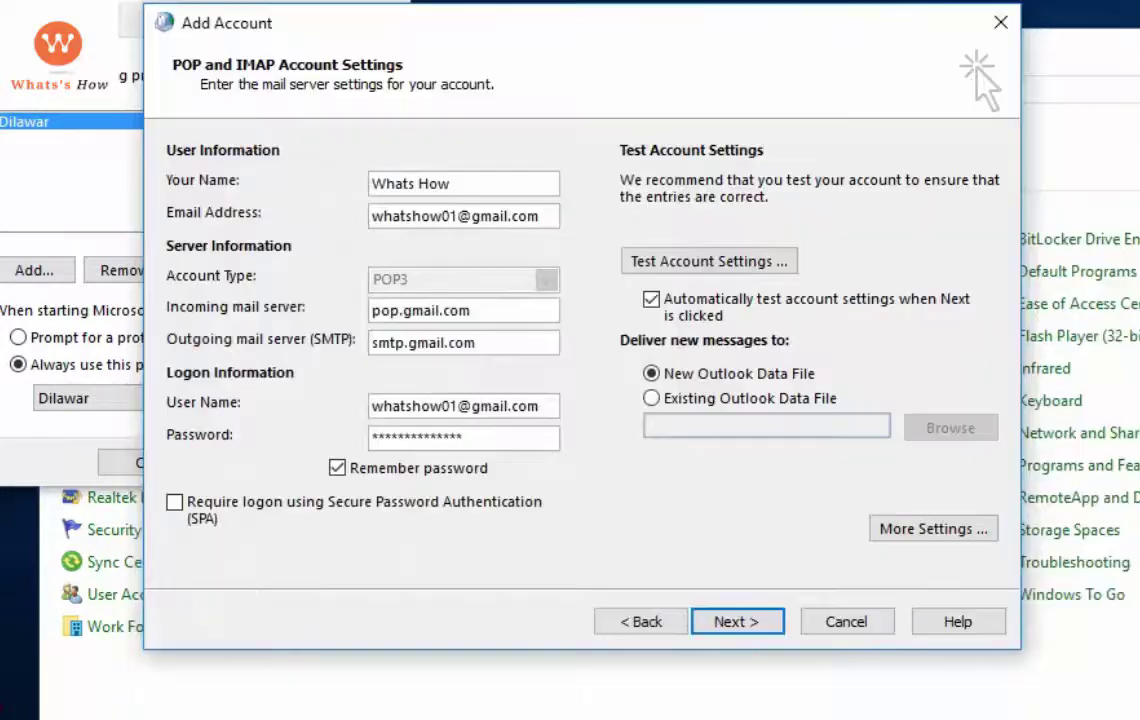
- Test the account settings, submitting the filled-in credentials for the pop.gmail.com and smtp.gmail.com prompts
left_click(690, 263)
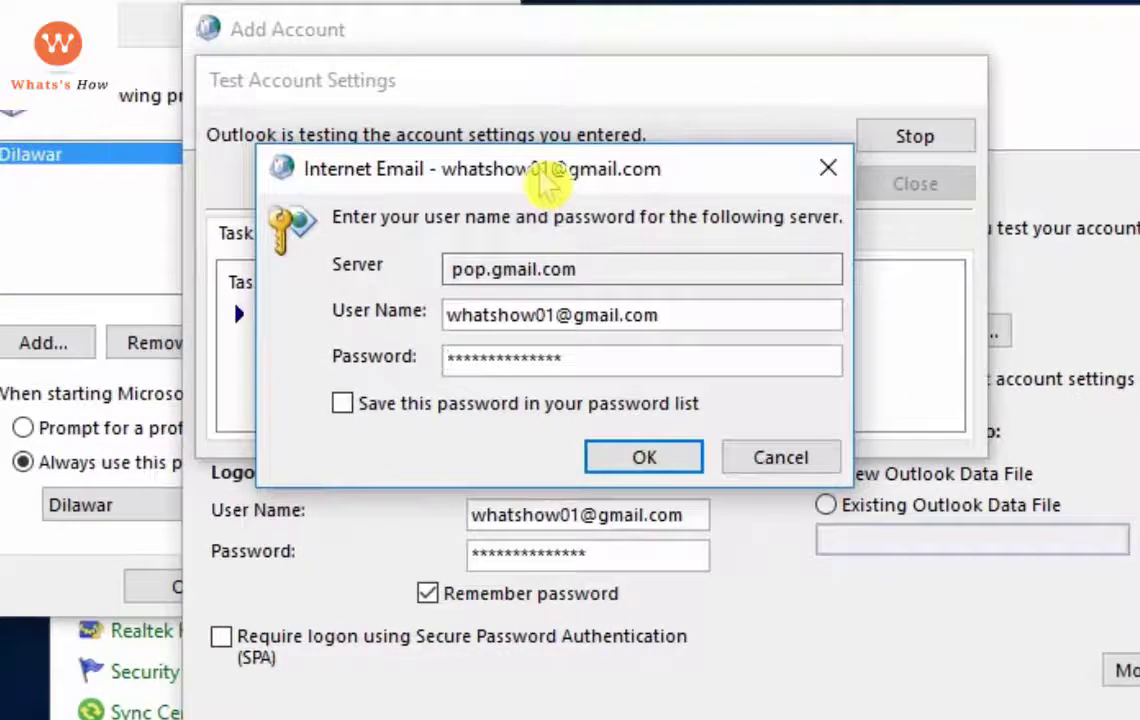
left_click_drag(522, 170, 737, 332)
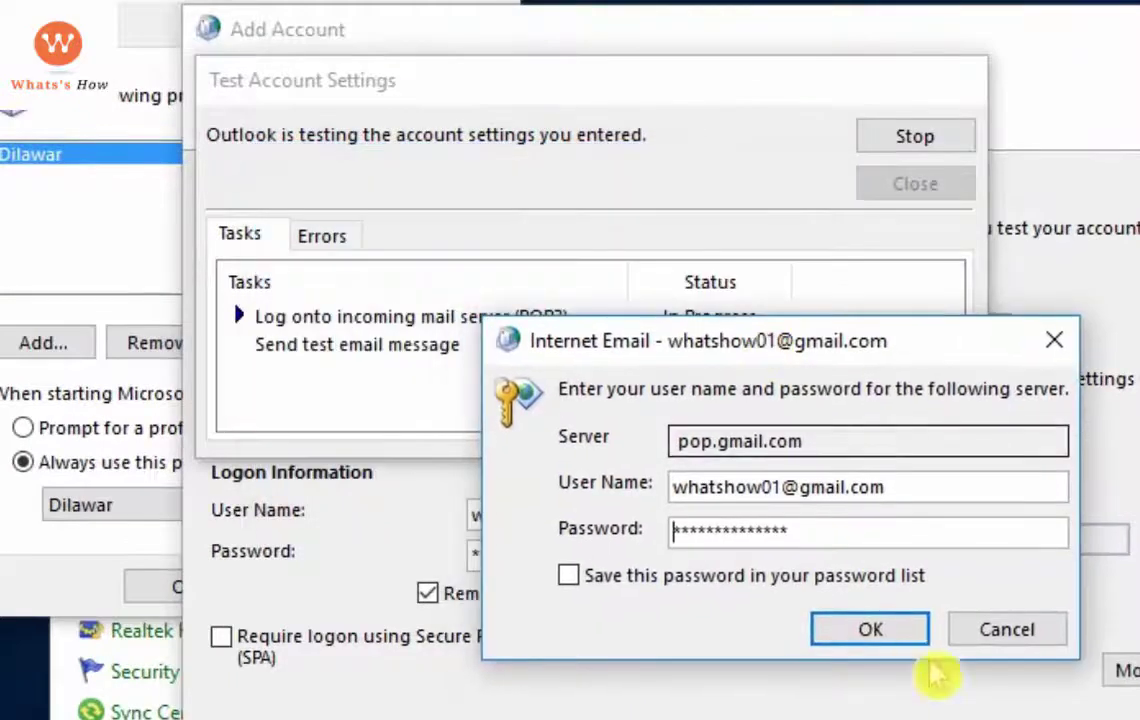
left_click(905, 642)
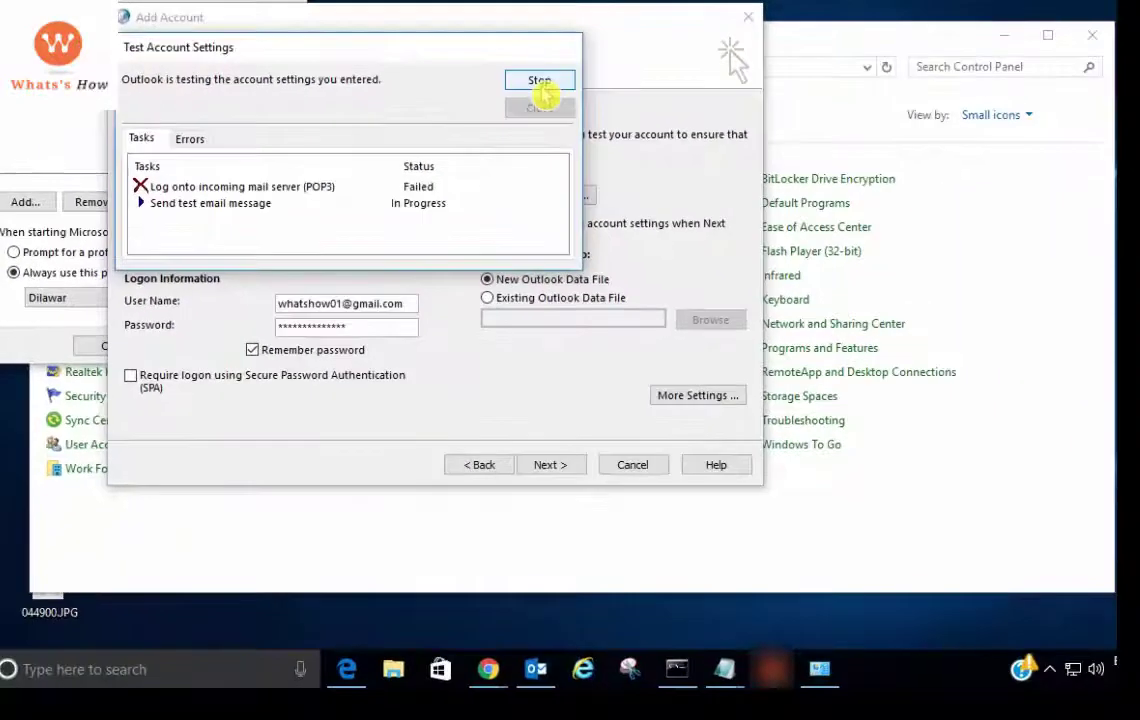
left_click(400, 232)
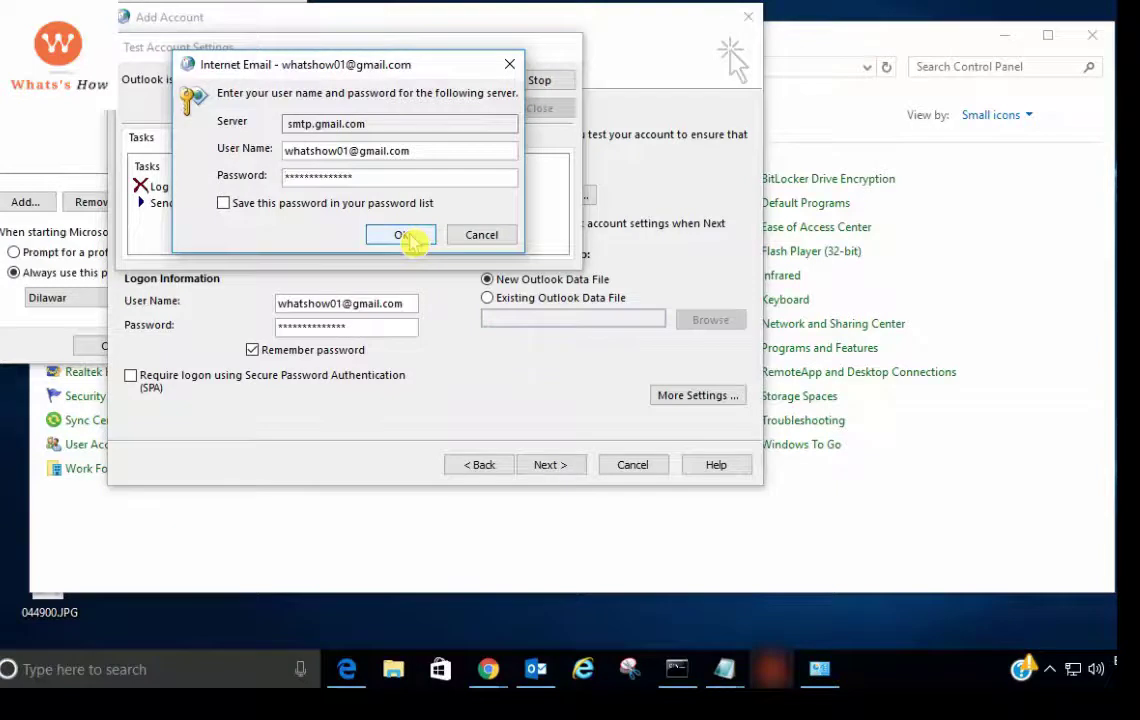
left_click_drag(382, 62, 388, 140)
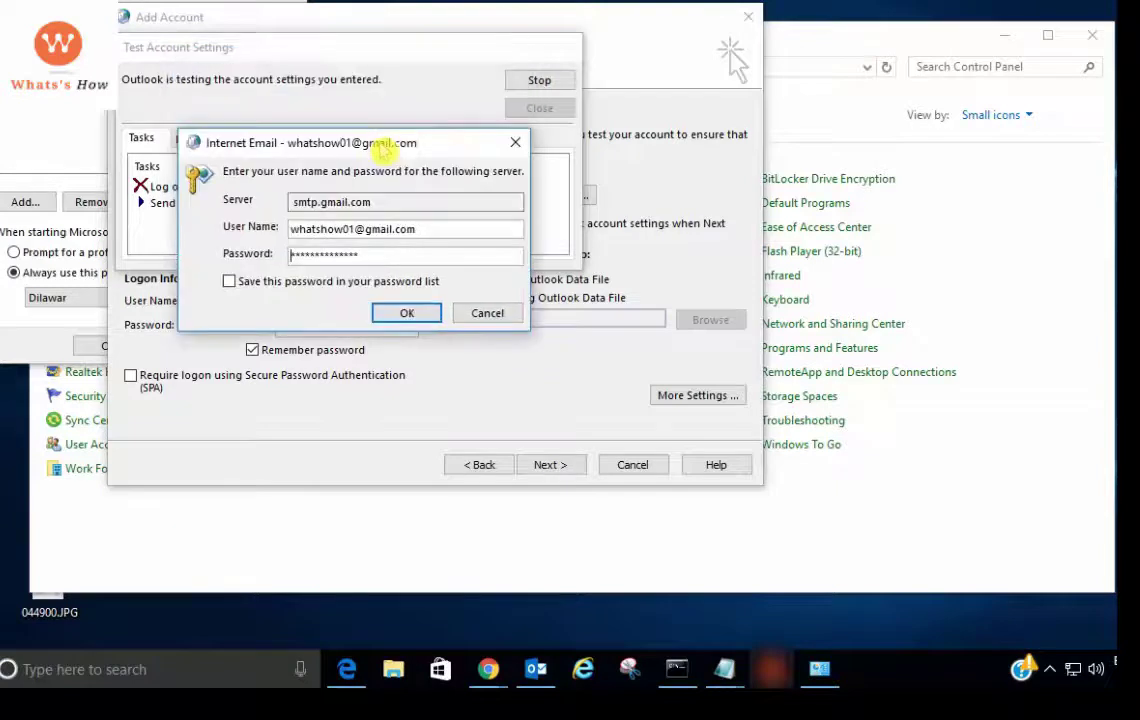
- Switch to the New Tab window in Google Chrome and dismiss the smtp.gmail.com credentials prompt
left_click(489, 678)
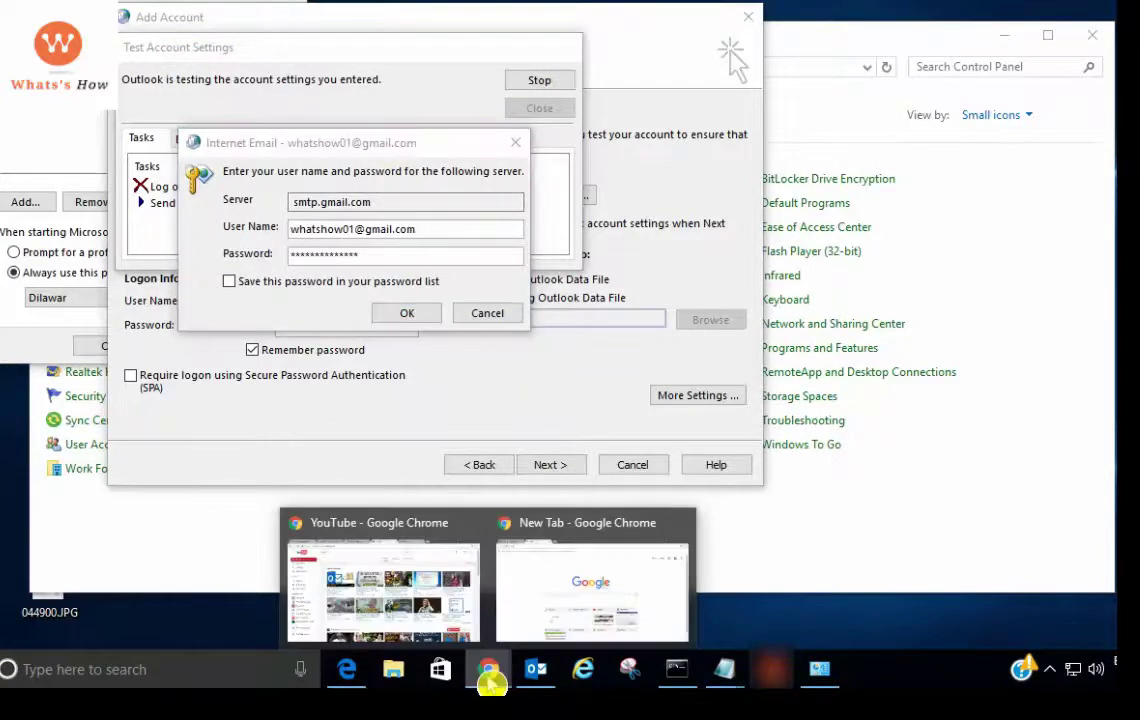
left_click(555, 632)
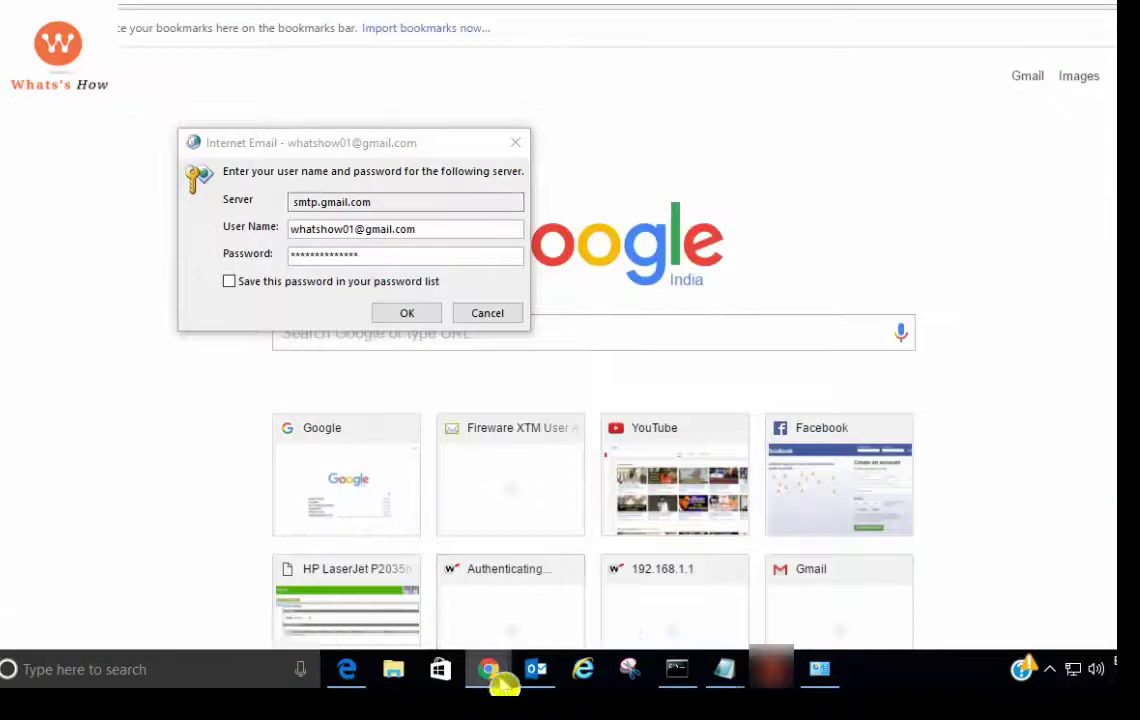
left_click(500, 680)
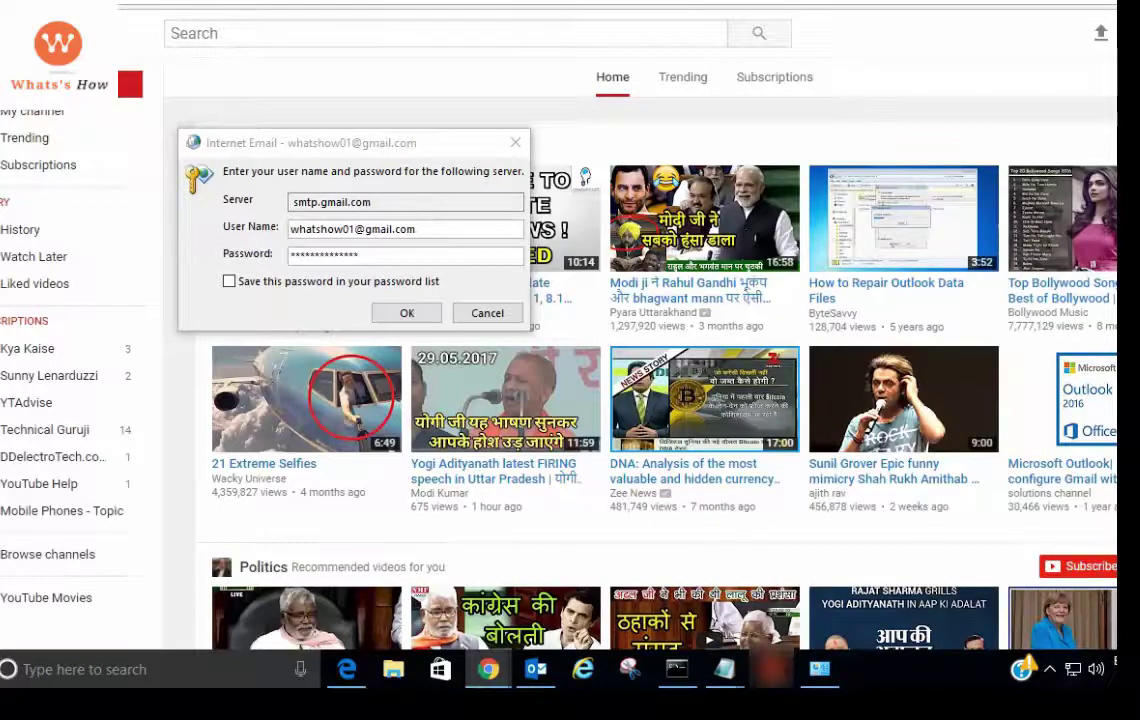
key("alt+Tab")
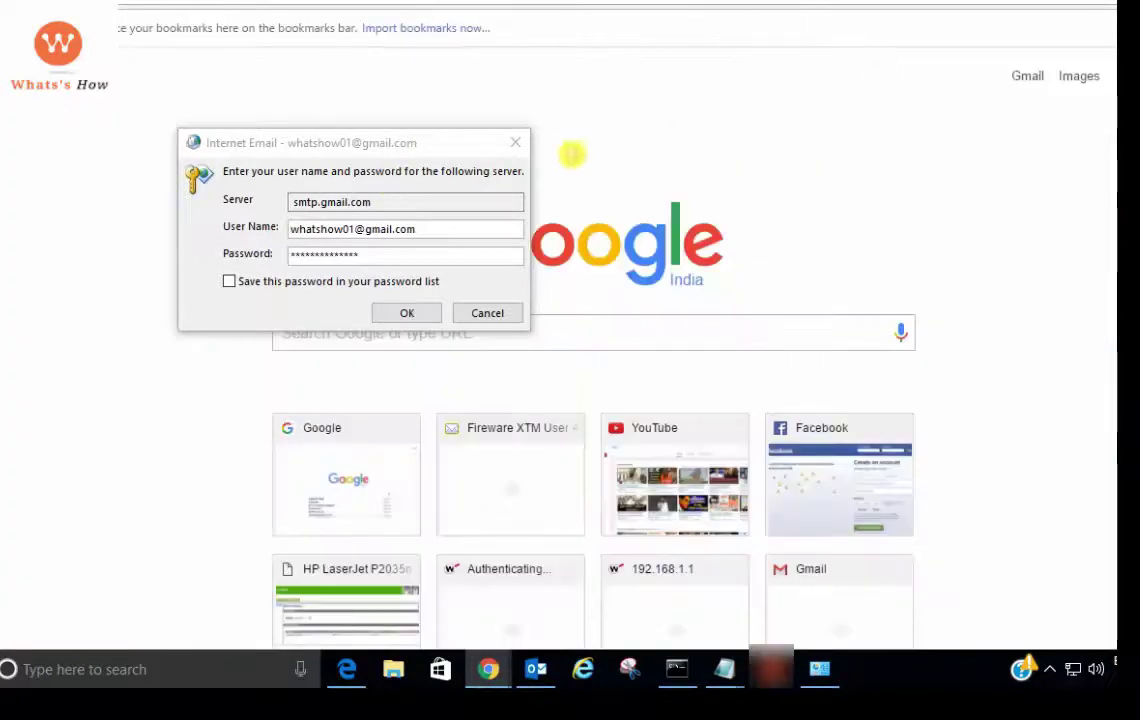
left_click(514, 143)
left_click(881, 223)
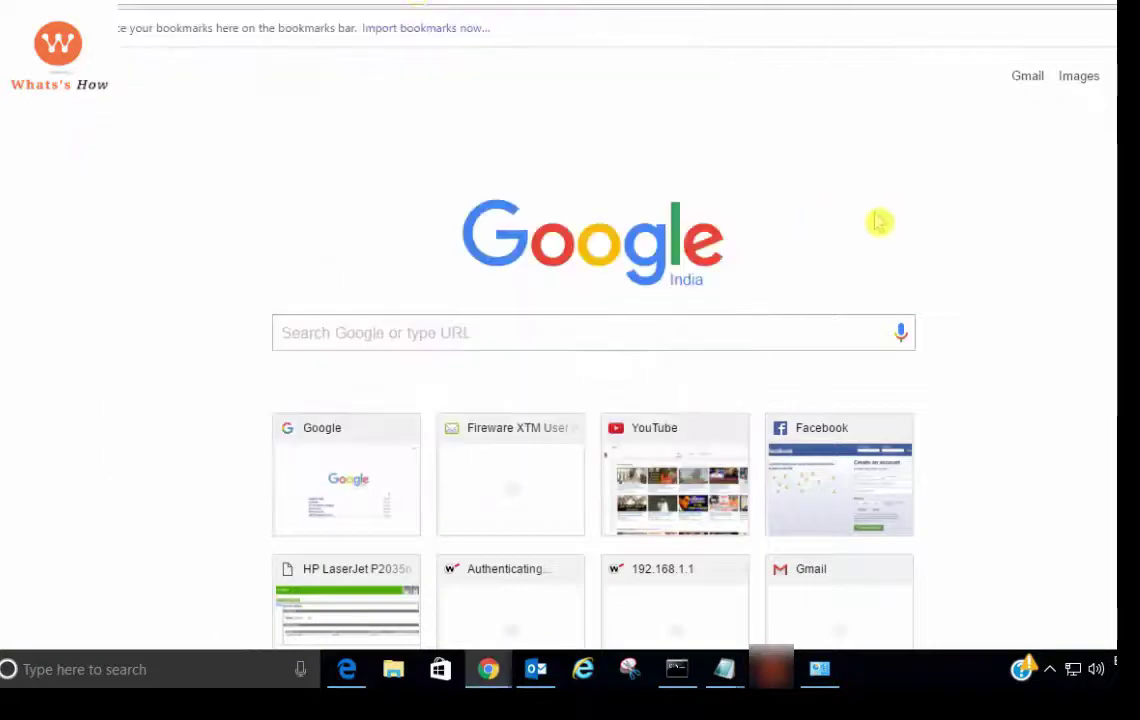
- Open the "Review blocked sign-in attempt" email in Gmail and follow its link to Google's Security Checkup
left_click(272, 2)
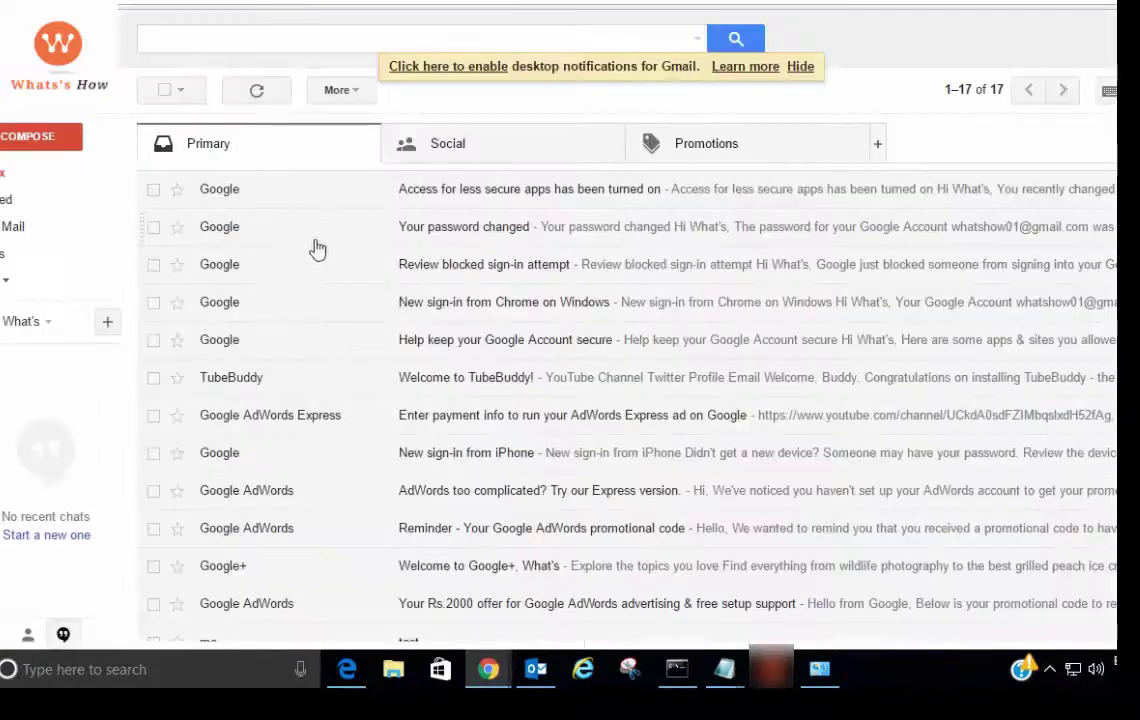
left_click(516, 277)
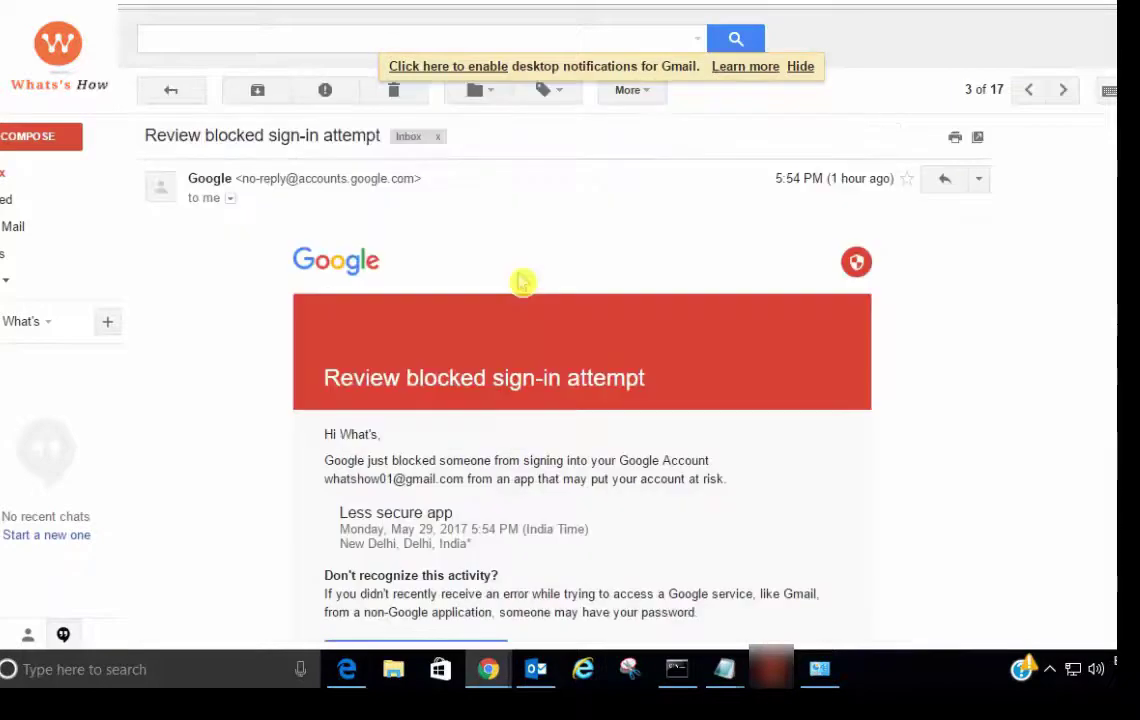
scroll(555, 335, "down", 5)
left_click(437, 283)
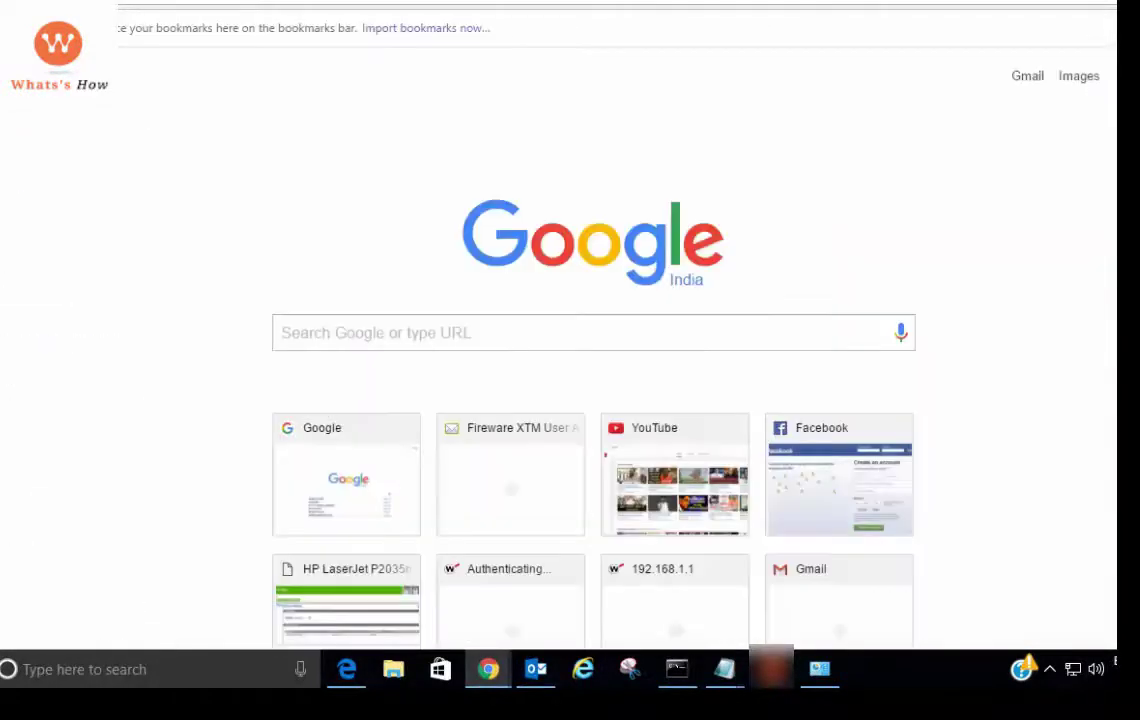
- Decline the password change in the Security Checkup and continue to the recovery information
scroll(590, 491, "down", 1)
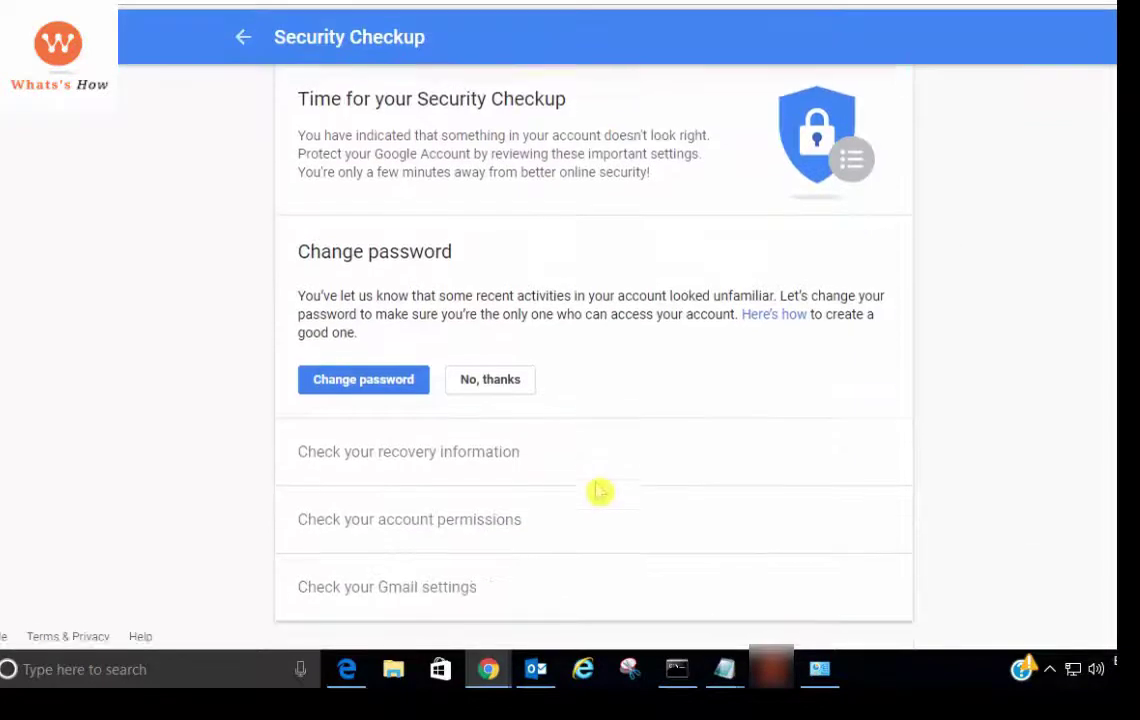
scroll(598, 489, "up", 1)
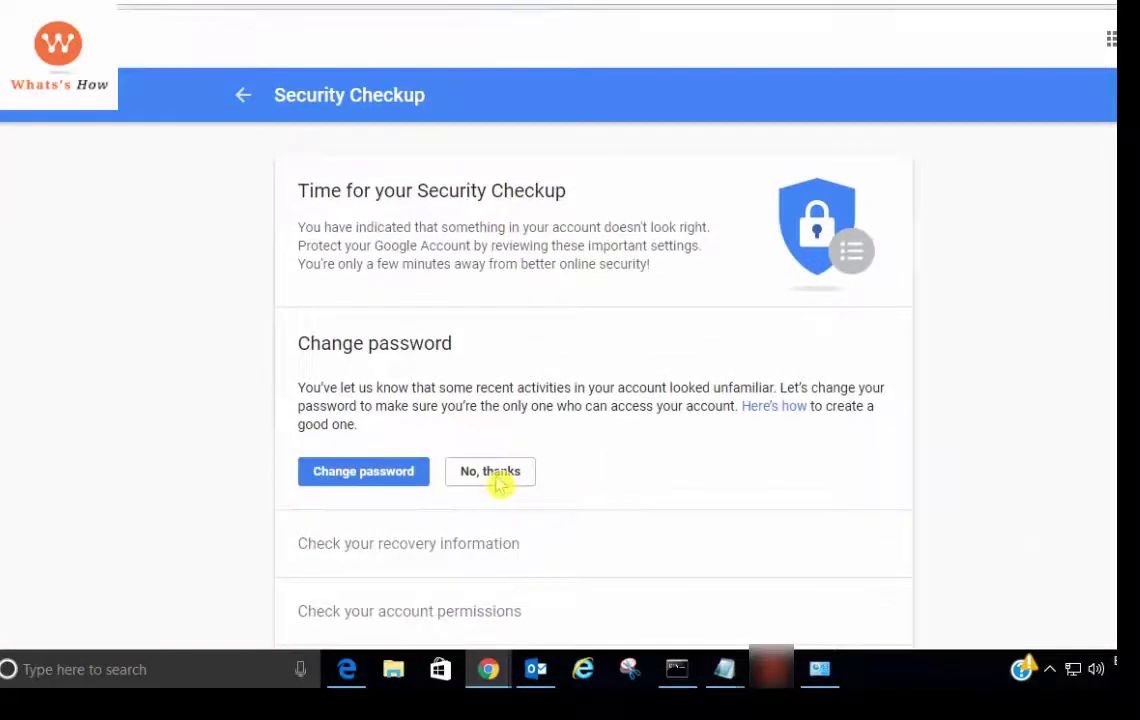
left_click(505, 478)
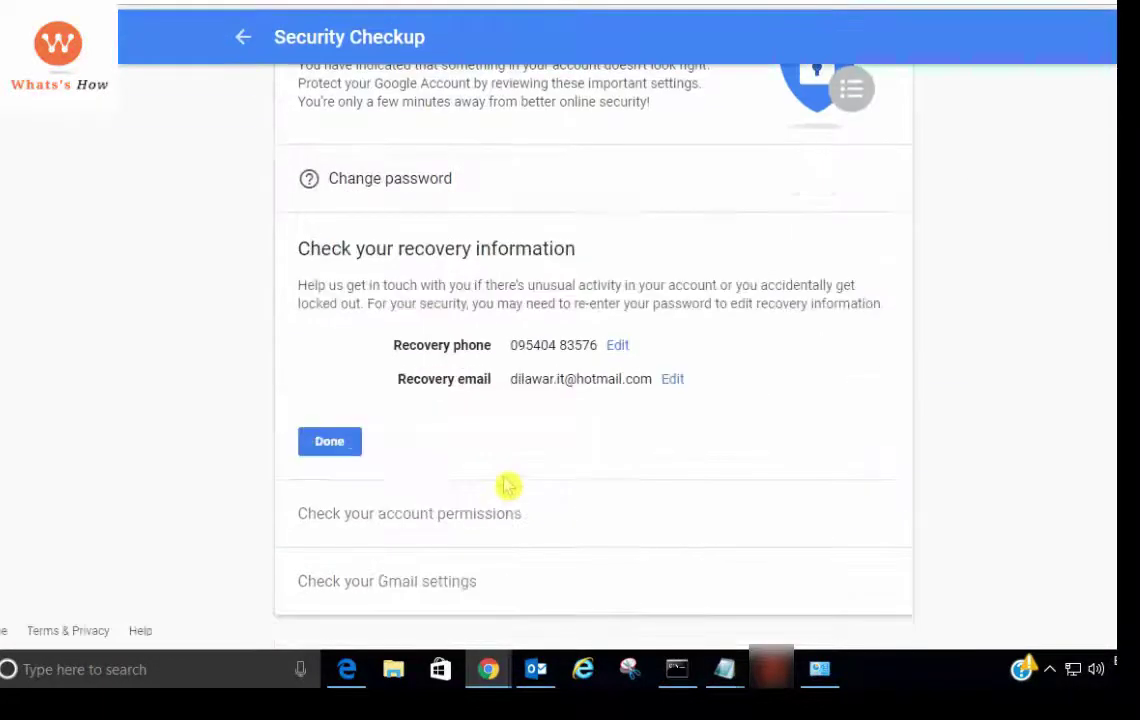
- Complete the remaining Security Checkup sections, then continue to the account settings and look over the Sign-in & security page
left_click(341, 447)
left_click(338, 517)
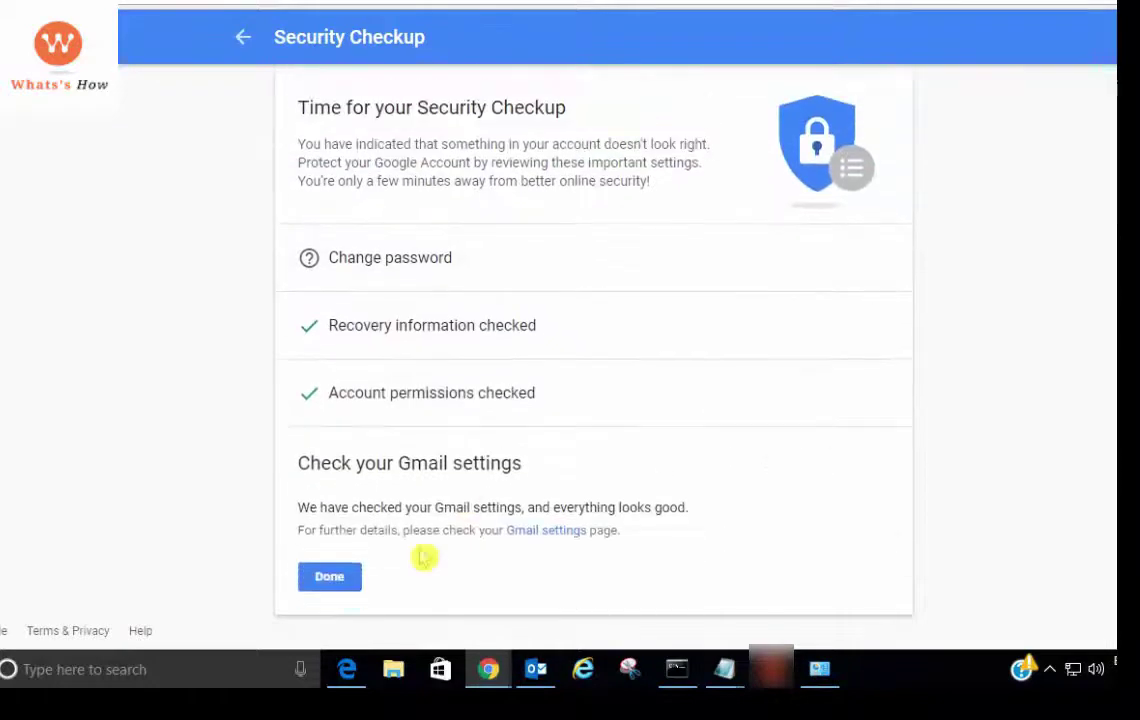
left_click(320, 588)
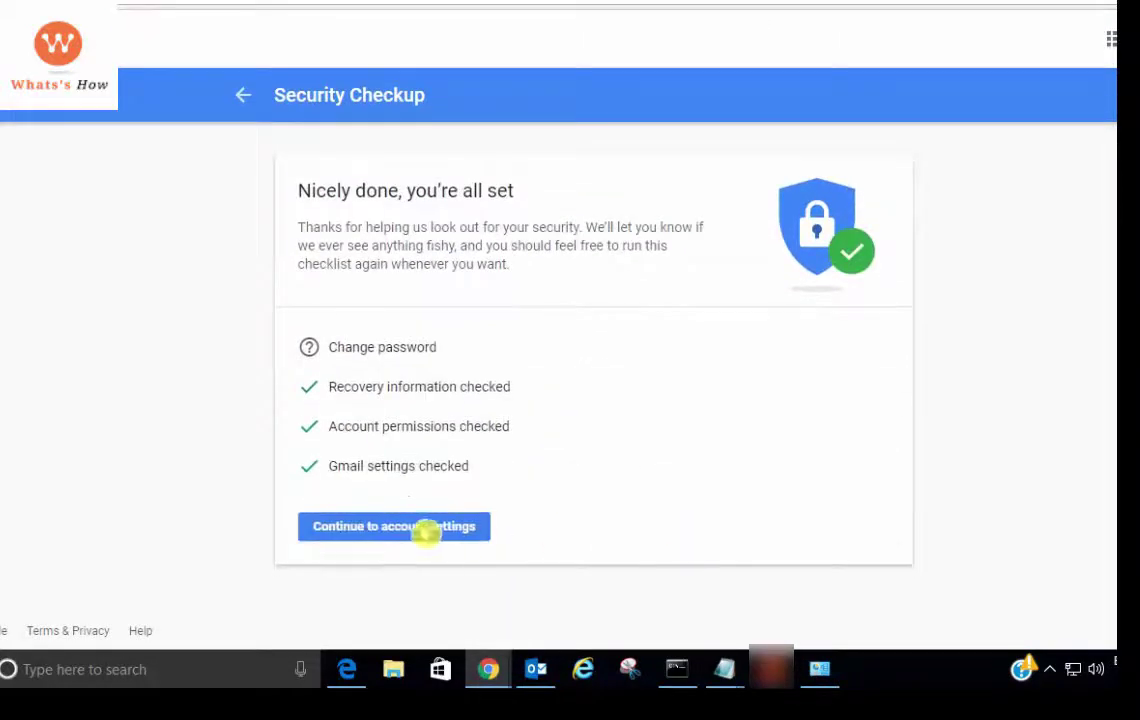
left_click(425, 527)
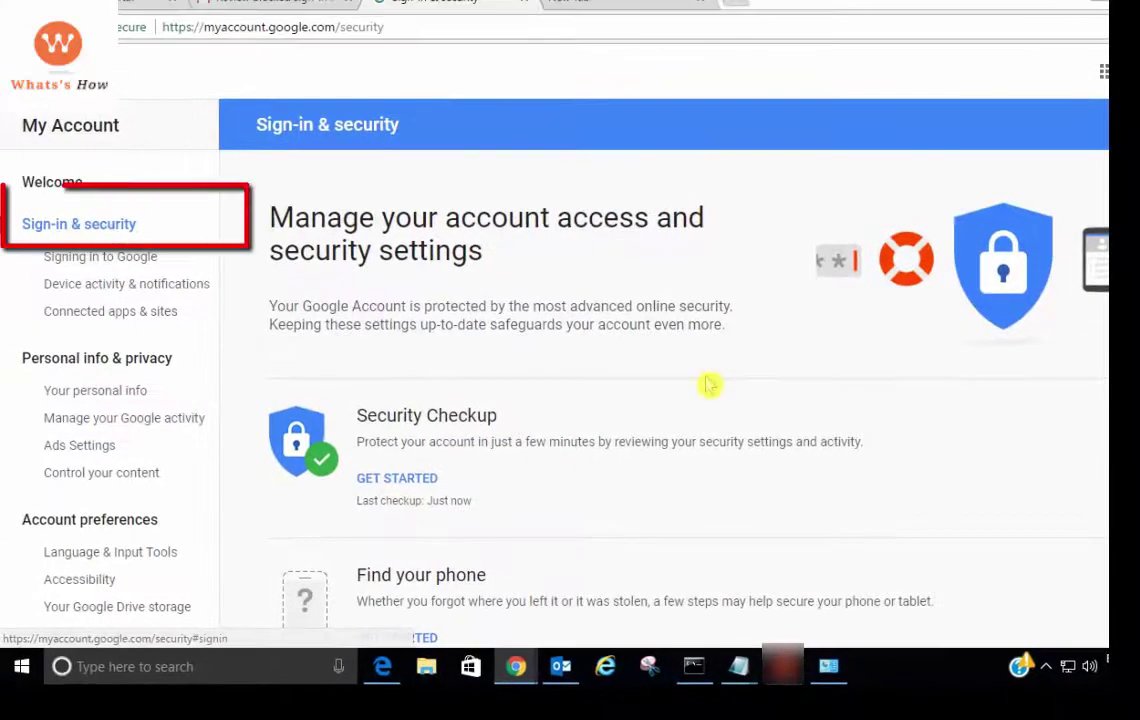
scroll(708, 384, "down", 10)
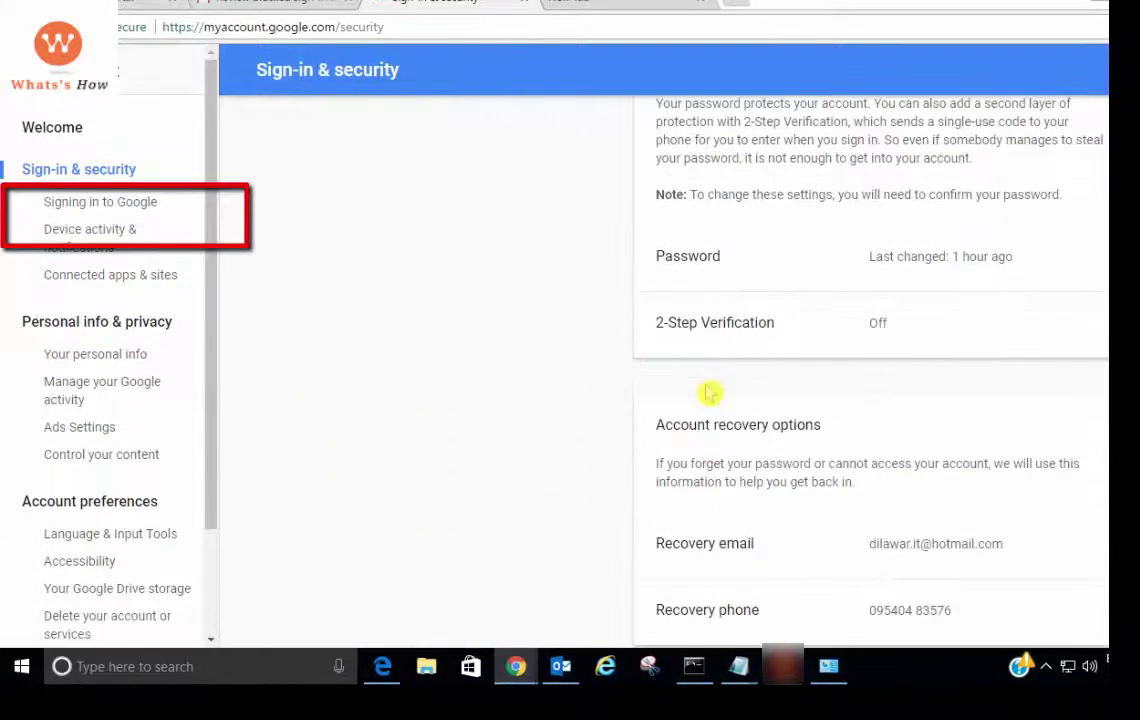
scroll(716, 395, "up", 10)
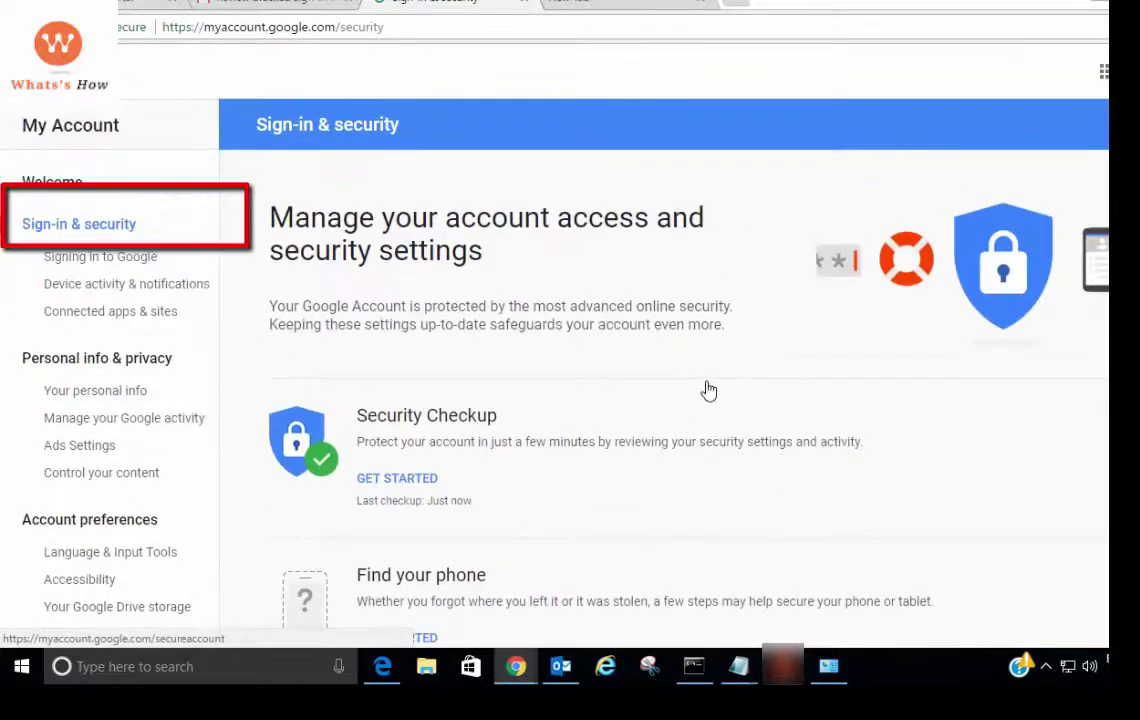
scroll(708, 390, "down", 8)
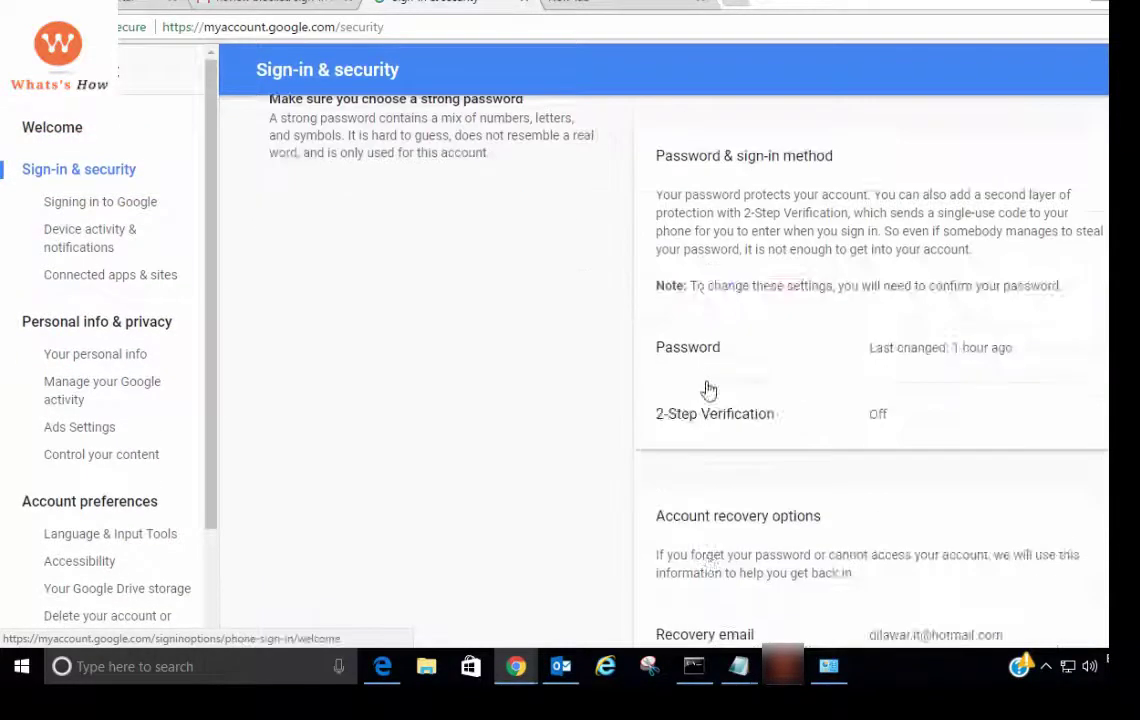
scroll(712, 394, "down", 4)
scroll(712, 394, "up", 10)
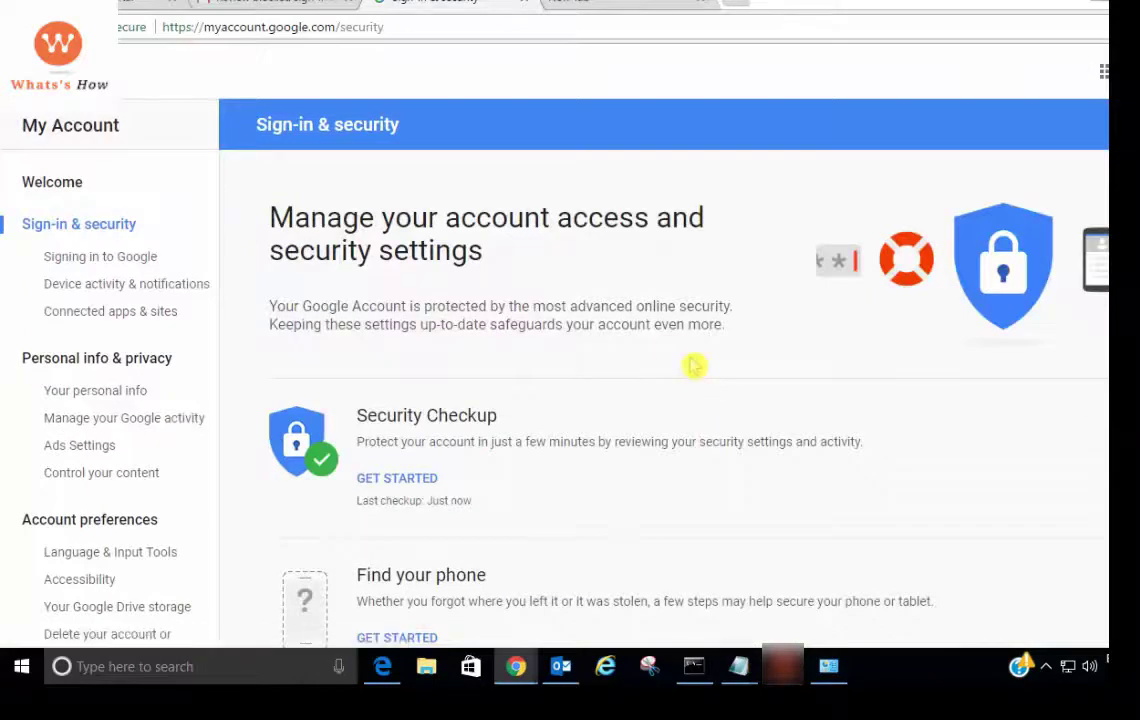
- Return to Gmail and open the Forwarding and POP/IMAP settings
left_click(283, 6)
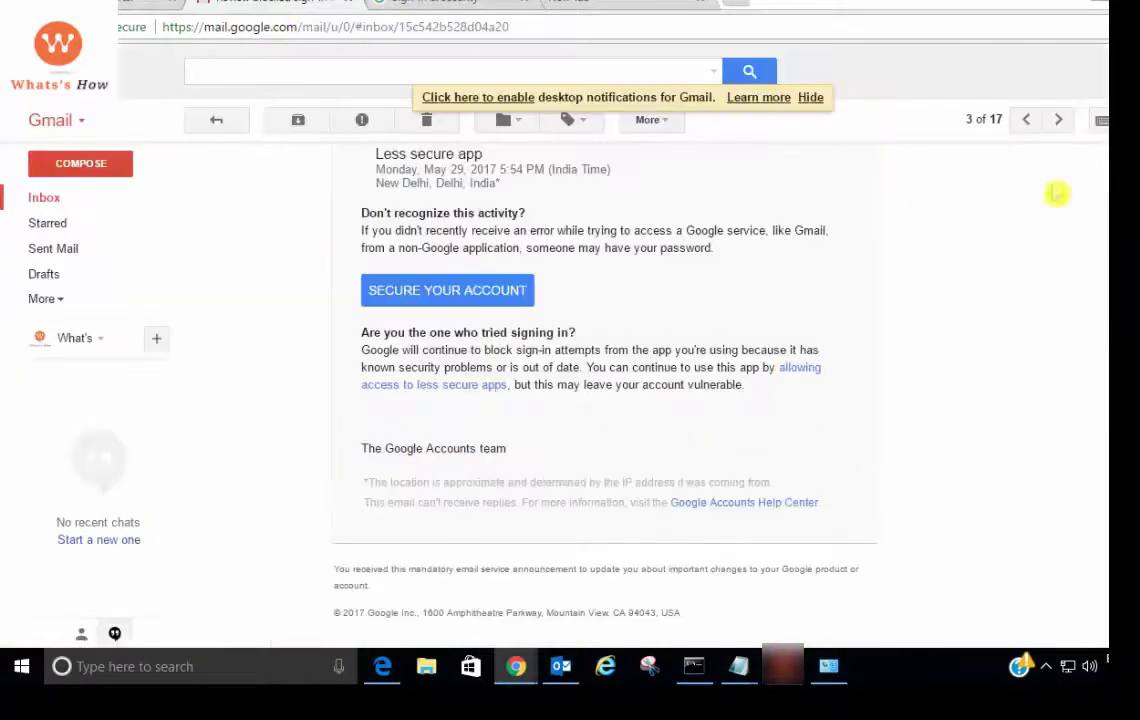
left_click_drag(975, 3, 832, 46)
left_click(948, 166)
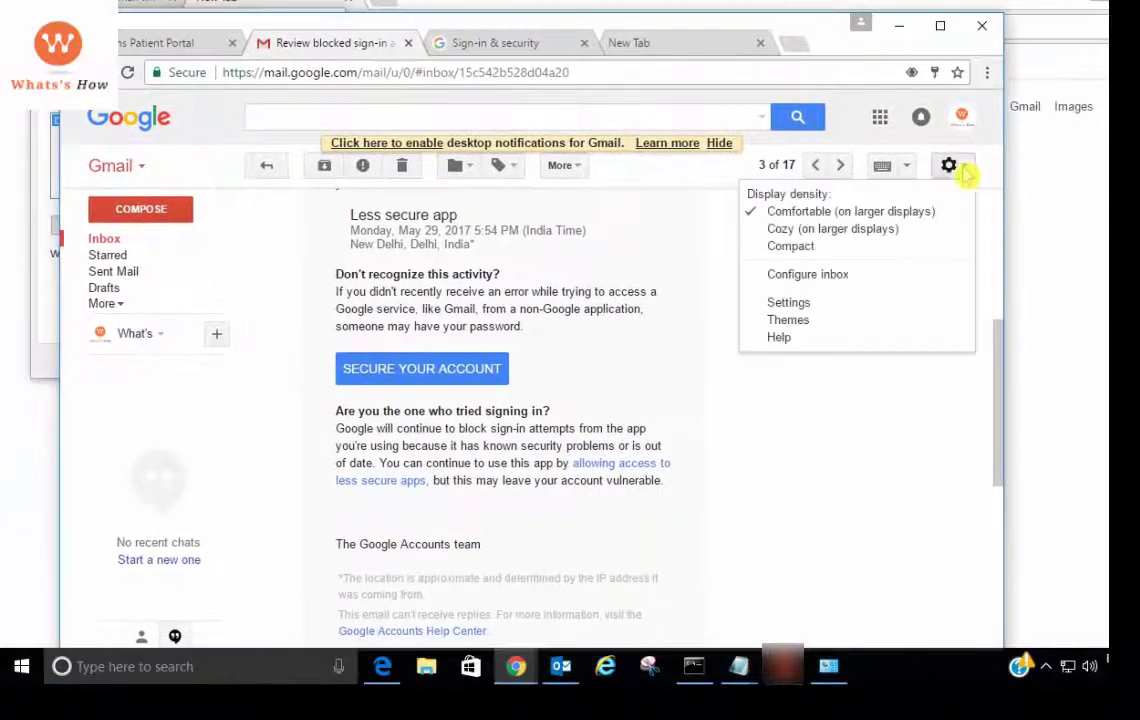
left_click(814, 305)
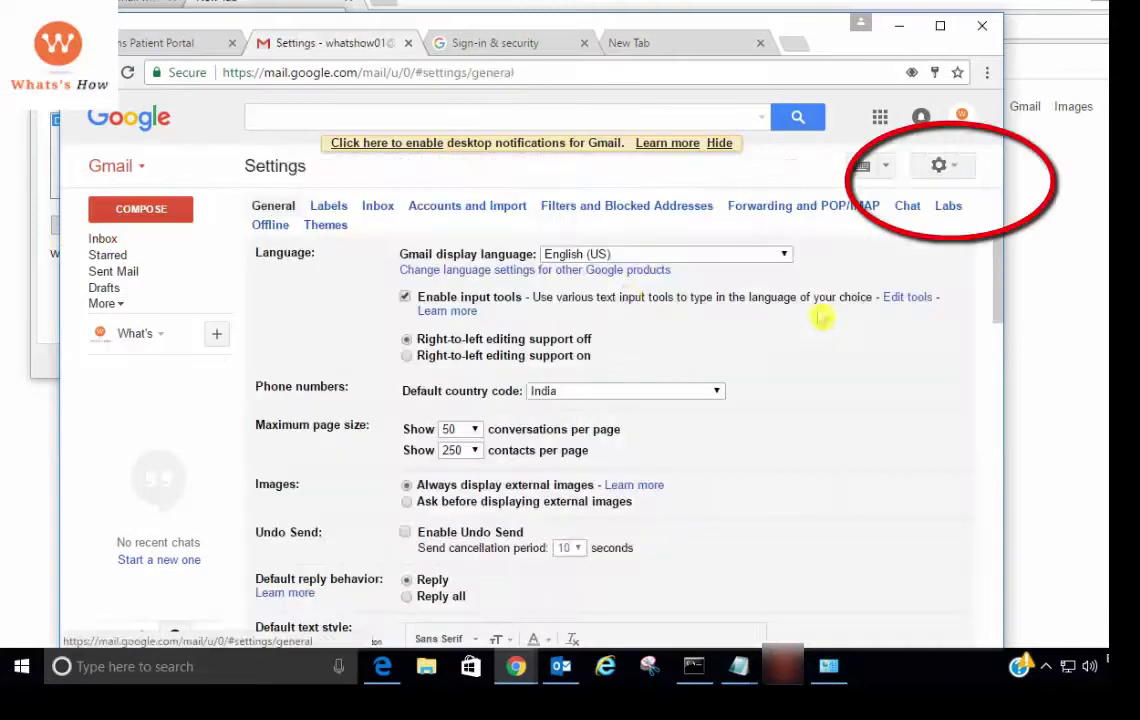
left_click(758, 207)
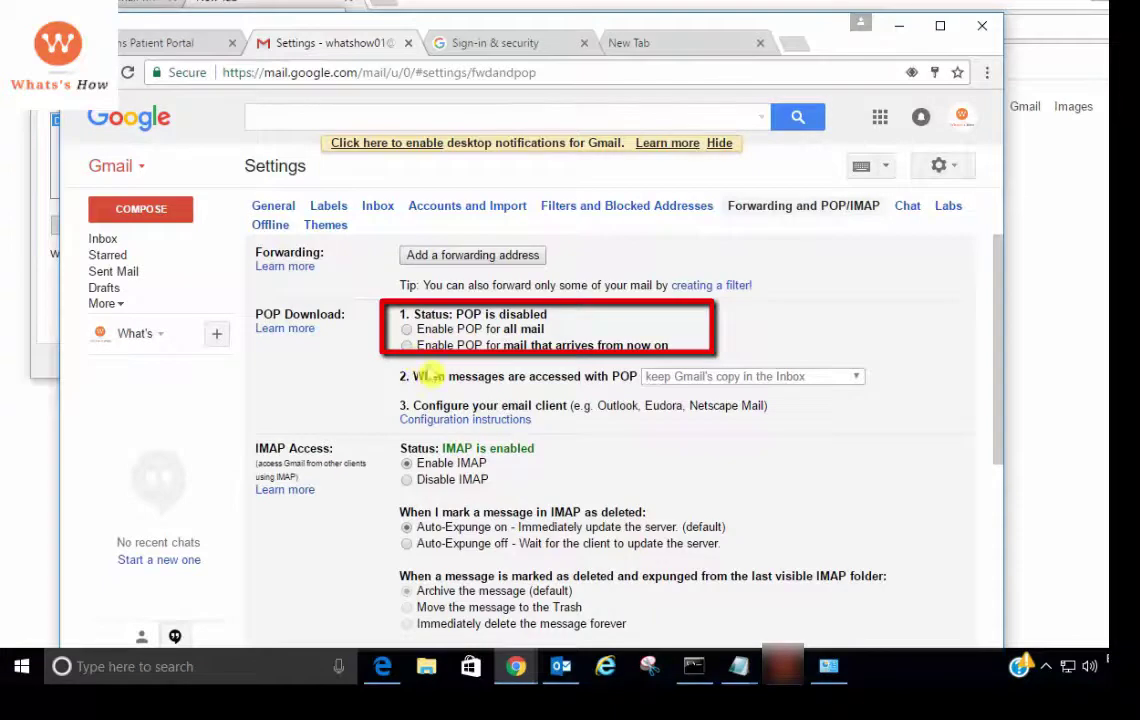
- Enable POP for all mail in Gmail and save the changes
left_click(406, 345)
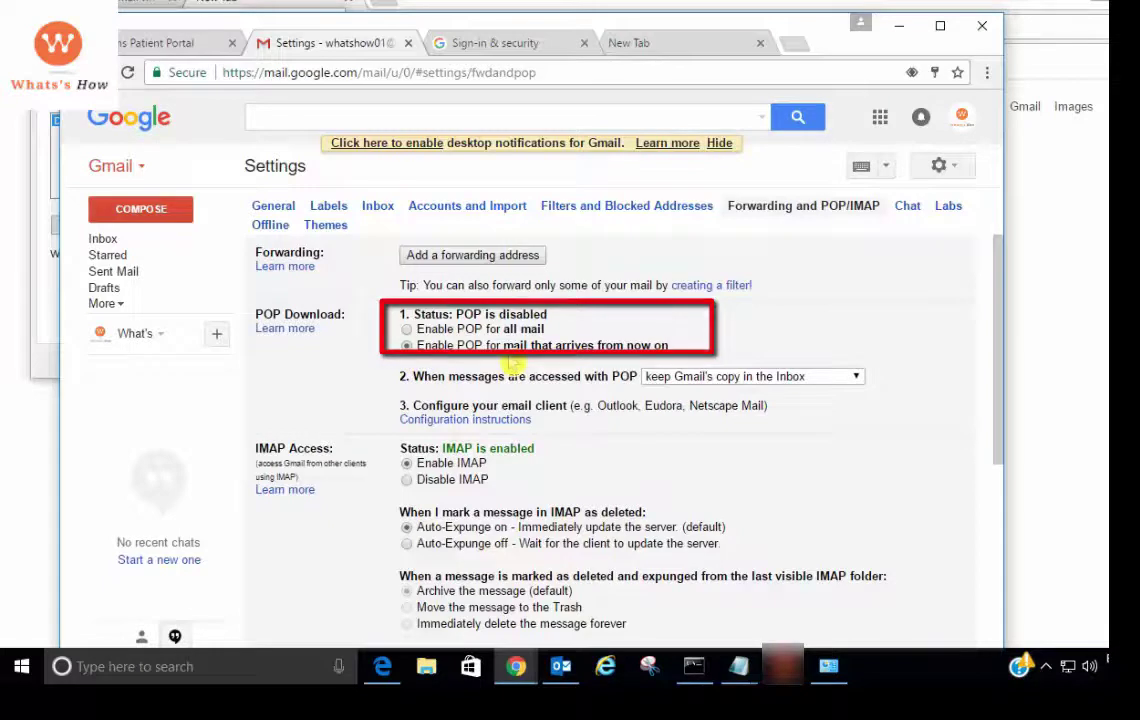
left_click(425, 330)
scroll(745, 413, "down", 5)
left_click(594, 430)
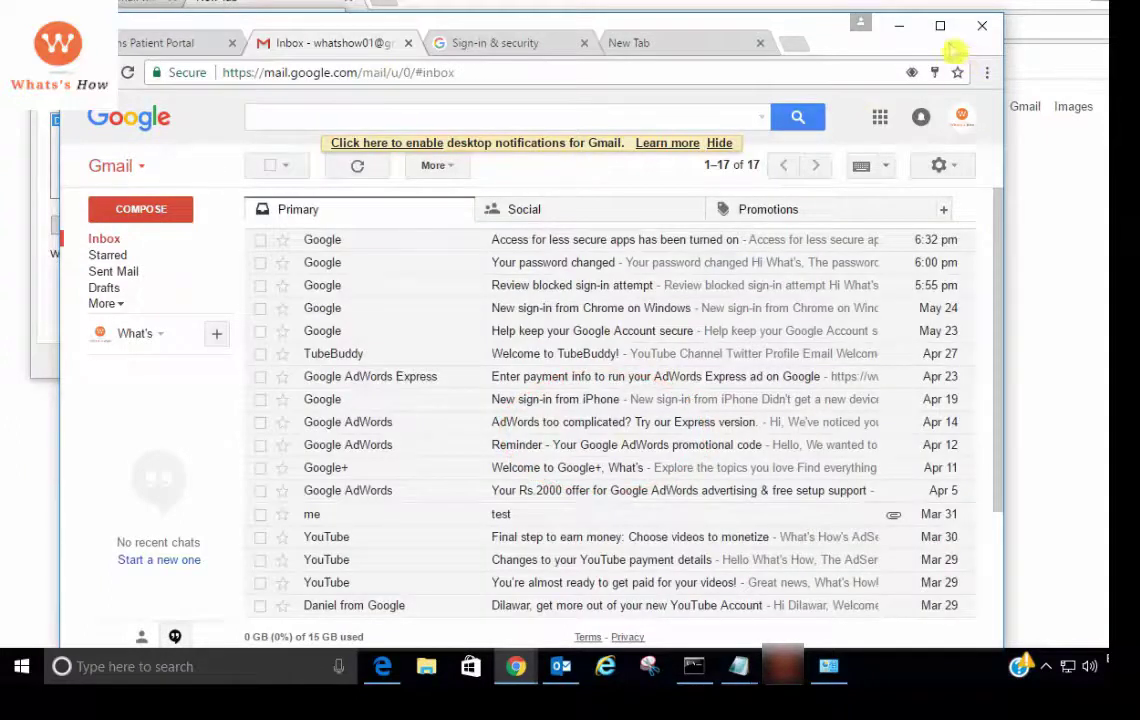
- Return to Outlook's Add Account window and rerun the account test, saving the pop.gmail.com password and submitting the filled-in smtp.gmail.com credentials
left_click(912, 38)
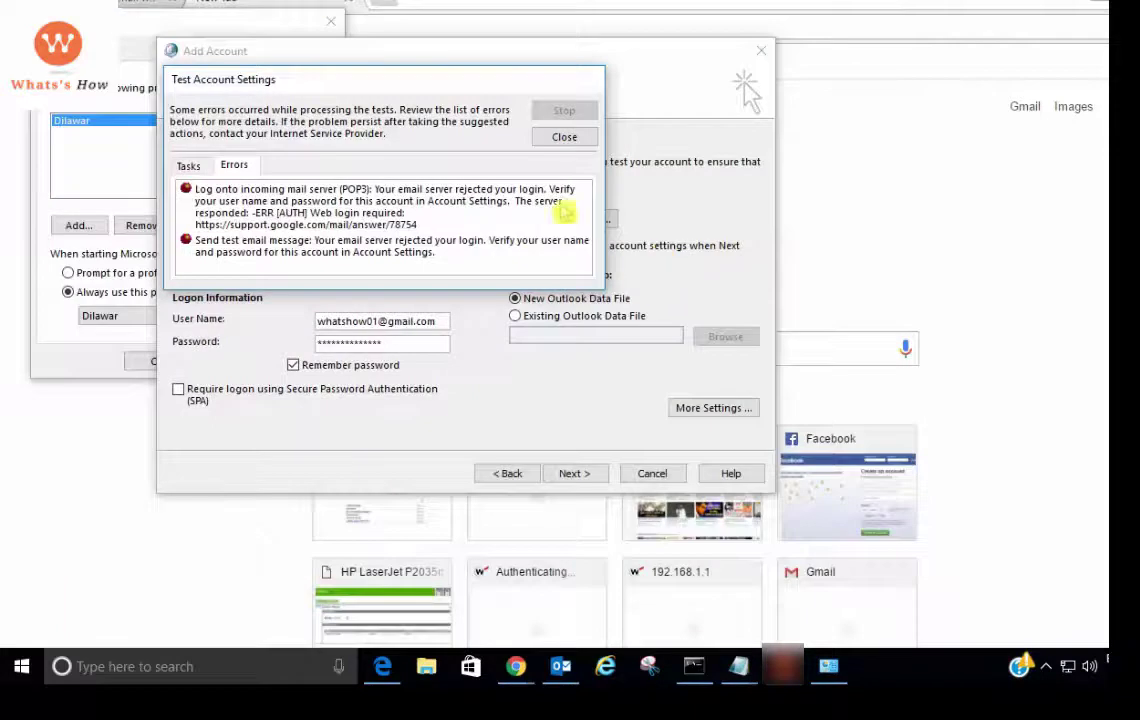
left_click(564, 139)
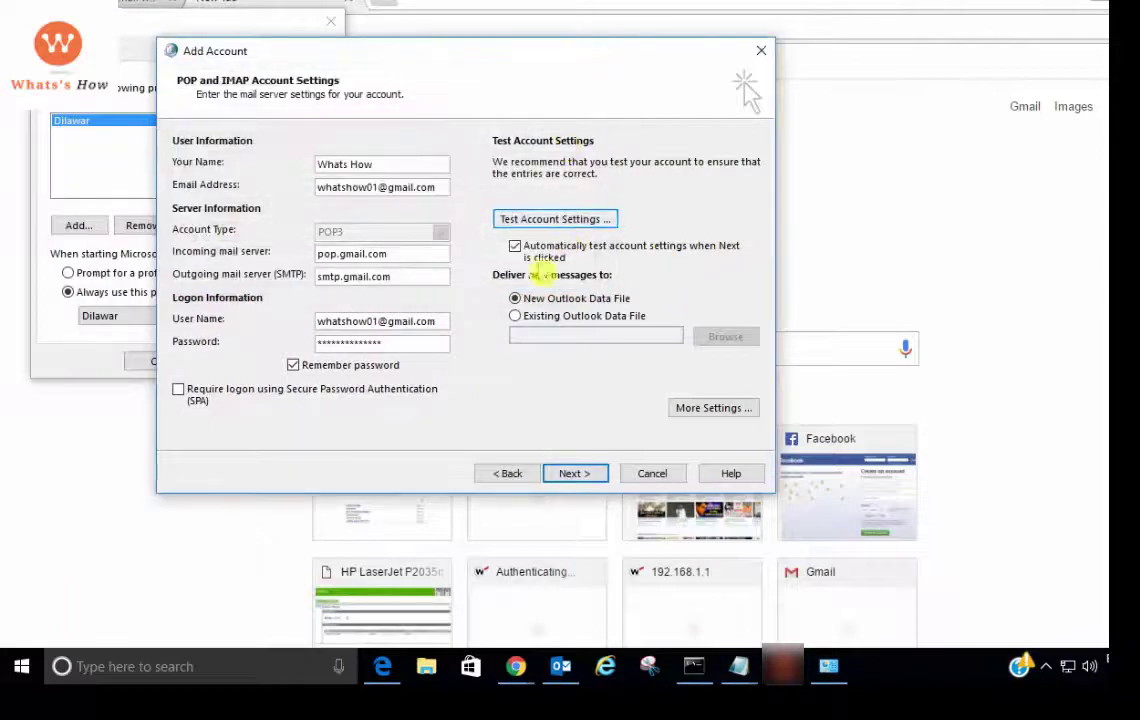
left_click(559, 220)
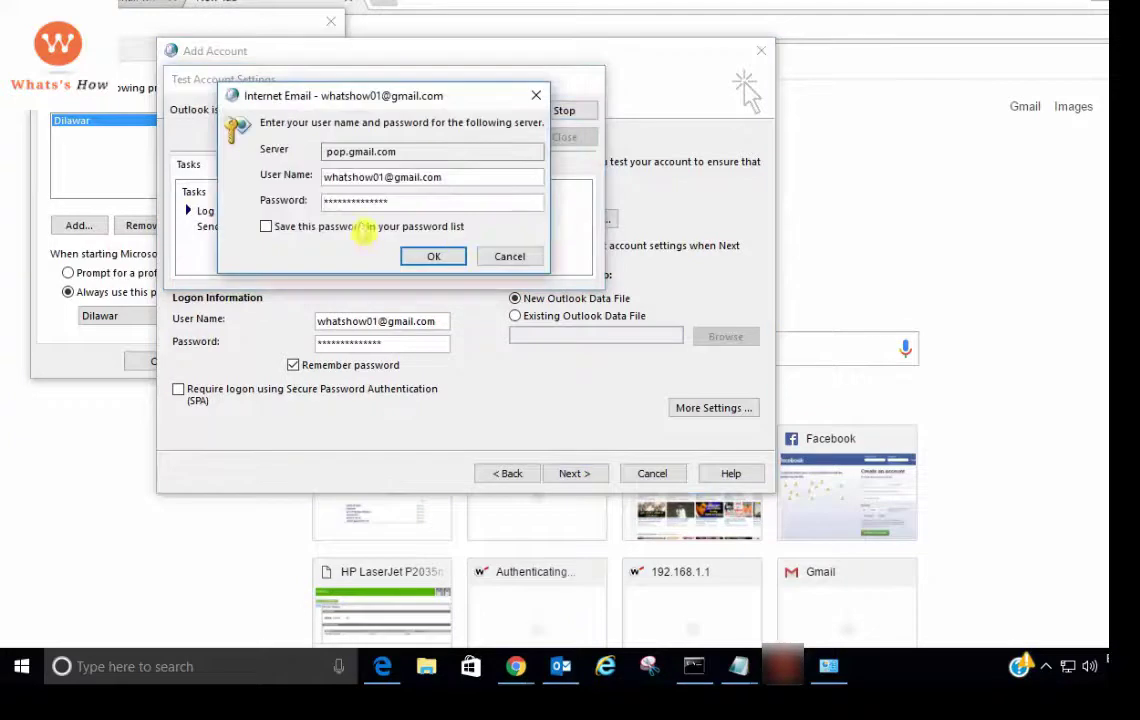
left_click_drag(390, 202, 313, 208)
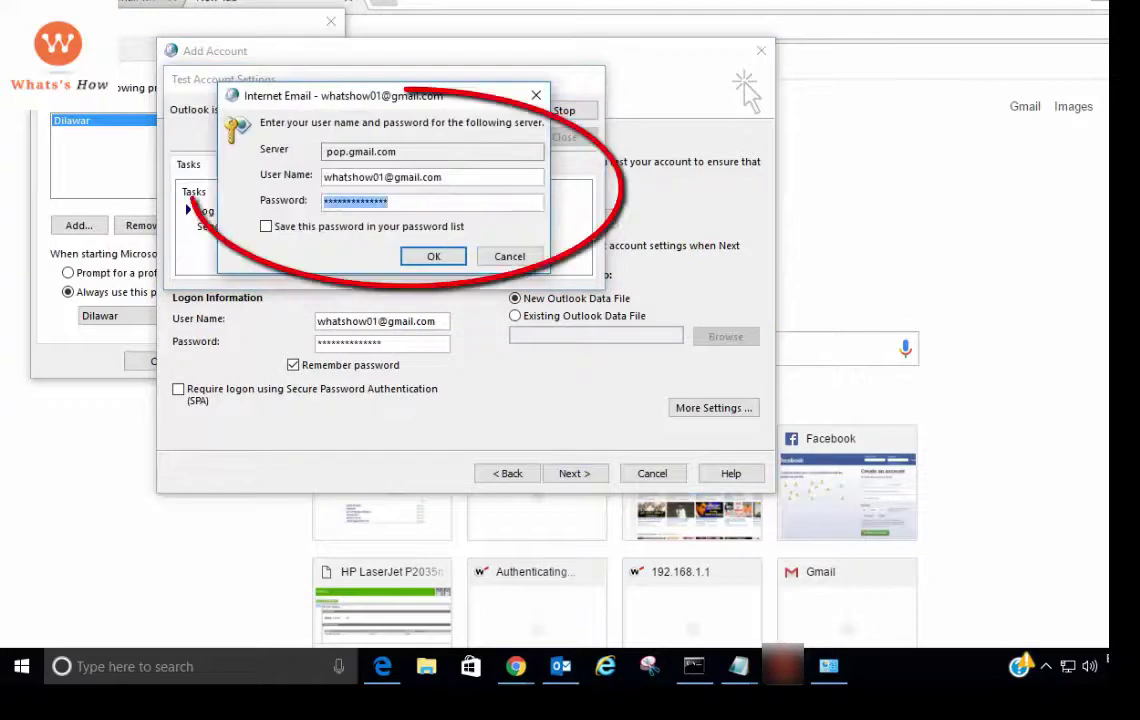
left_click(298, 228)
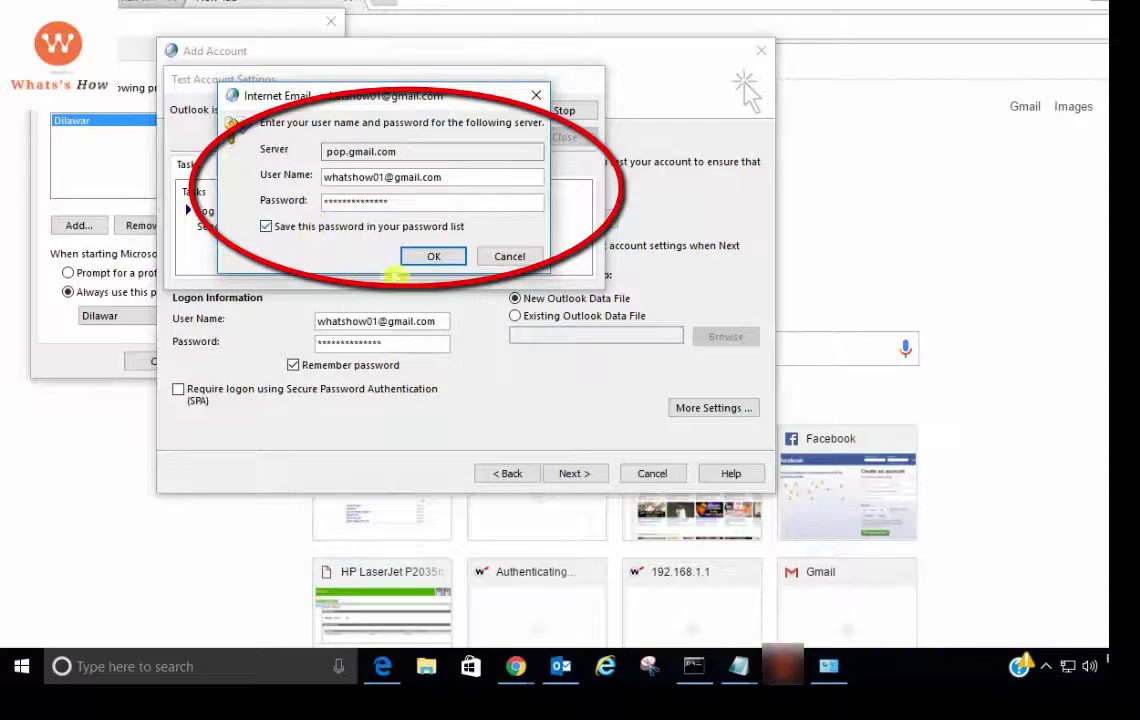
left_click(430, 256)
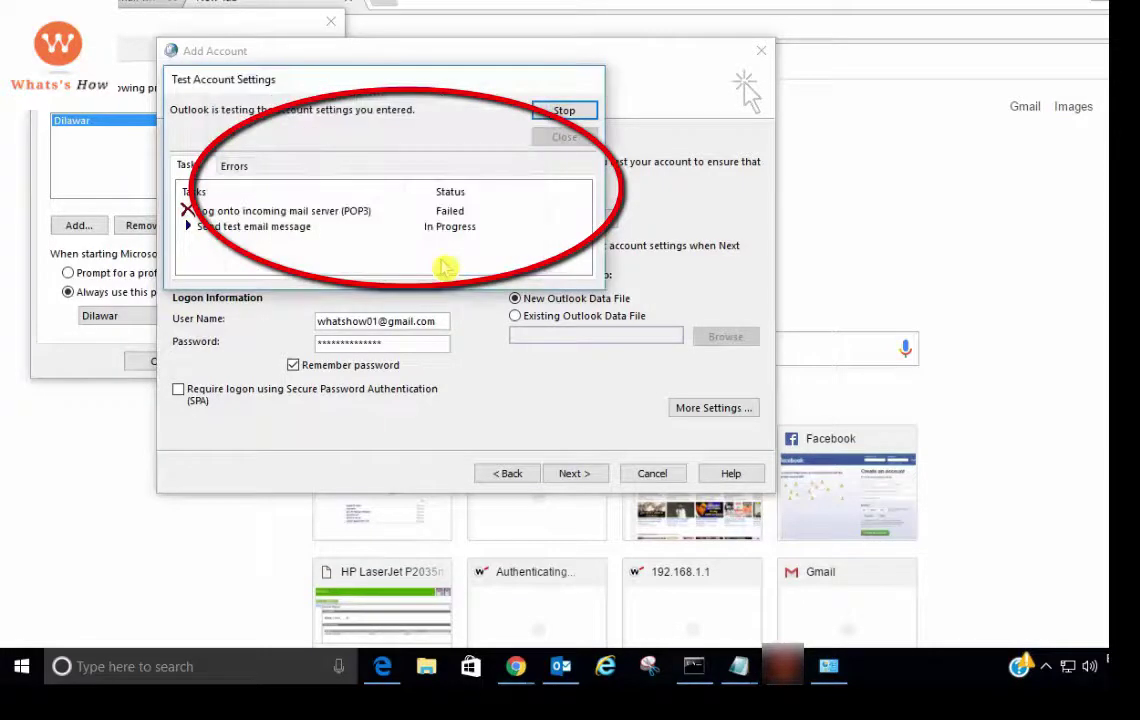
left_click_drag(377, 94, 385, 145)
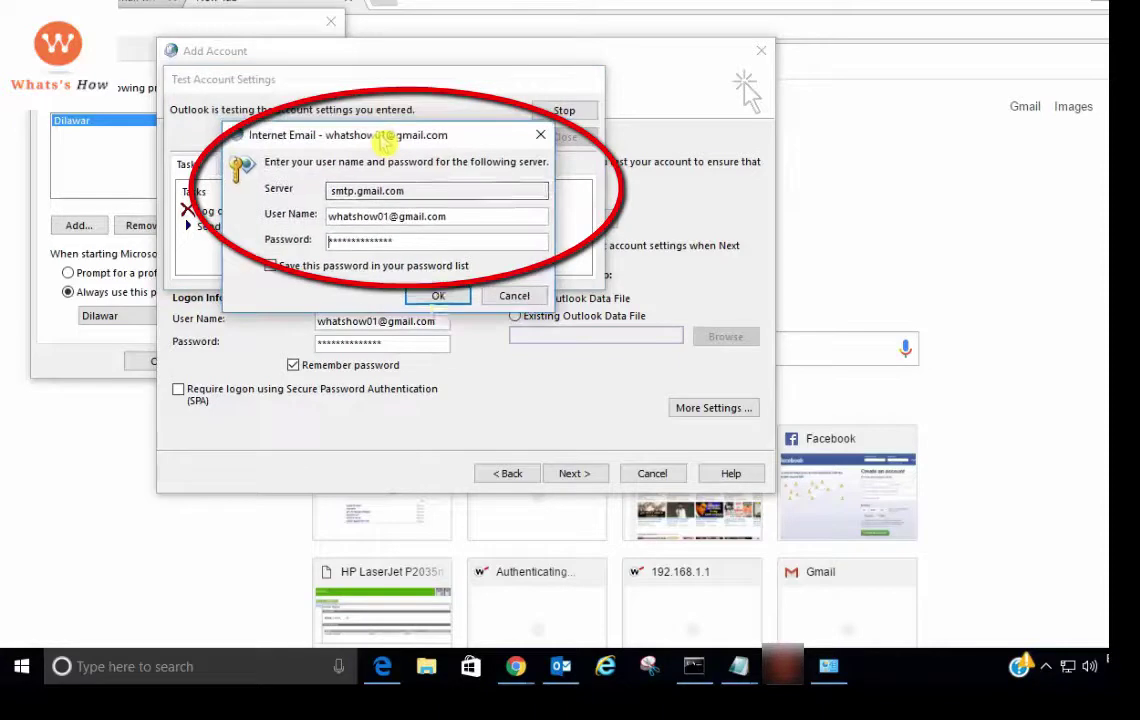
left_click(440, 296)
- Cancel the repeated credentials prompt and switch to the Sign-in & security page in Google Chrome
mouse_move(530, 680)
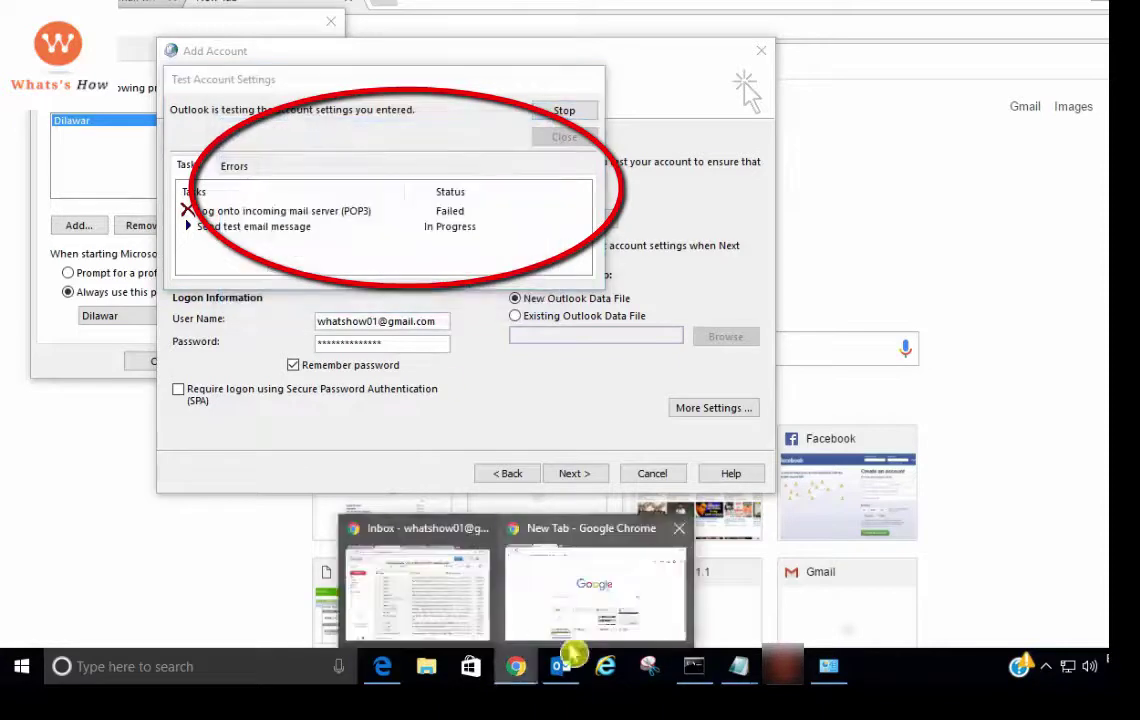
left_click(418, 590)
left_click(509, 259)
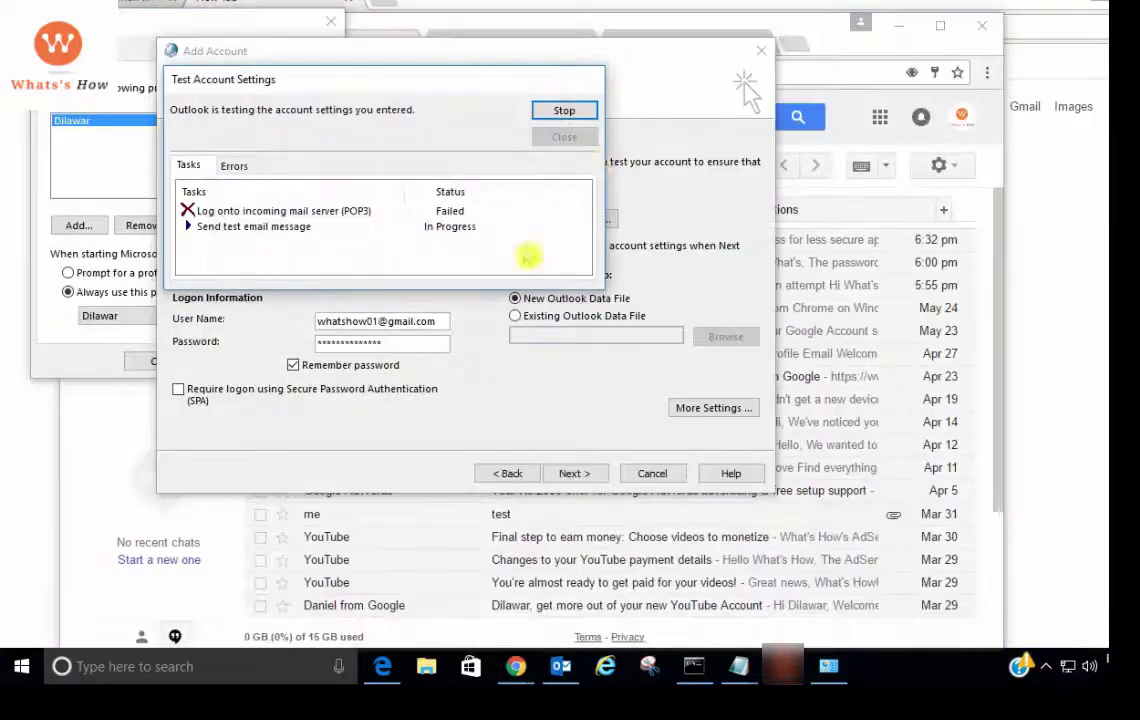
left_click(830, 30)
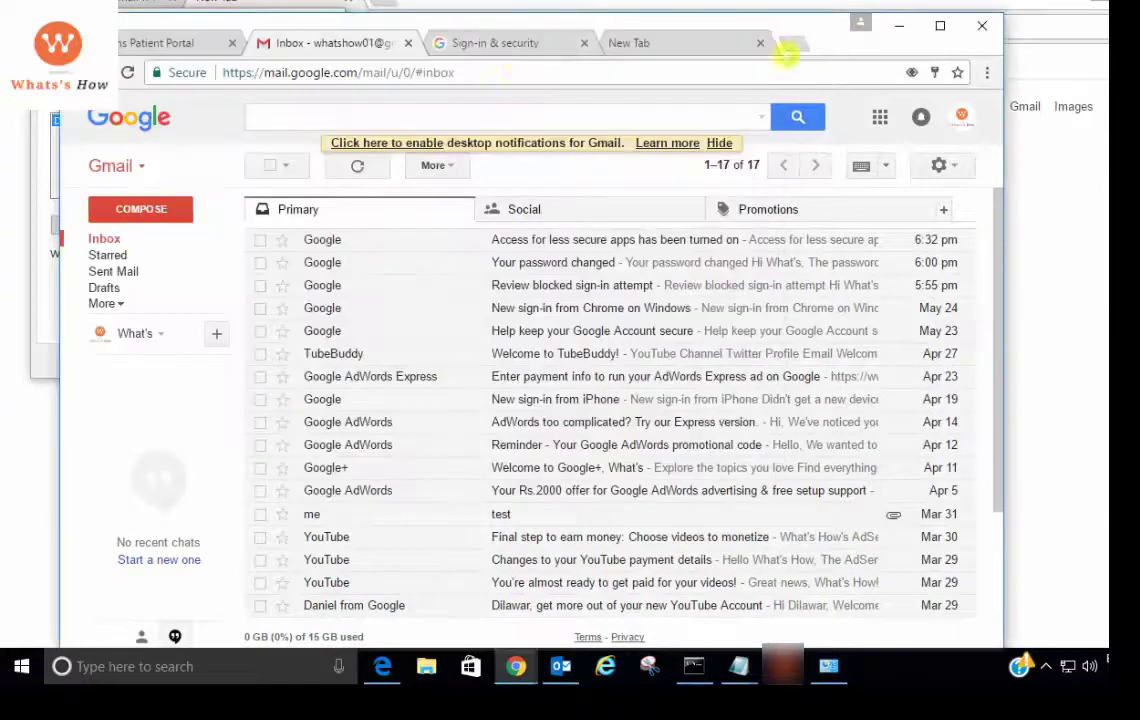
left_click(510, 44)
- Examine the devices that recently accessed the account on the Sign-in & security page
scroll(695, 399, "down", 12)
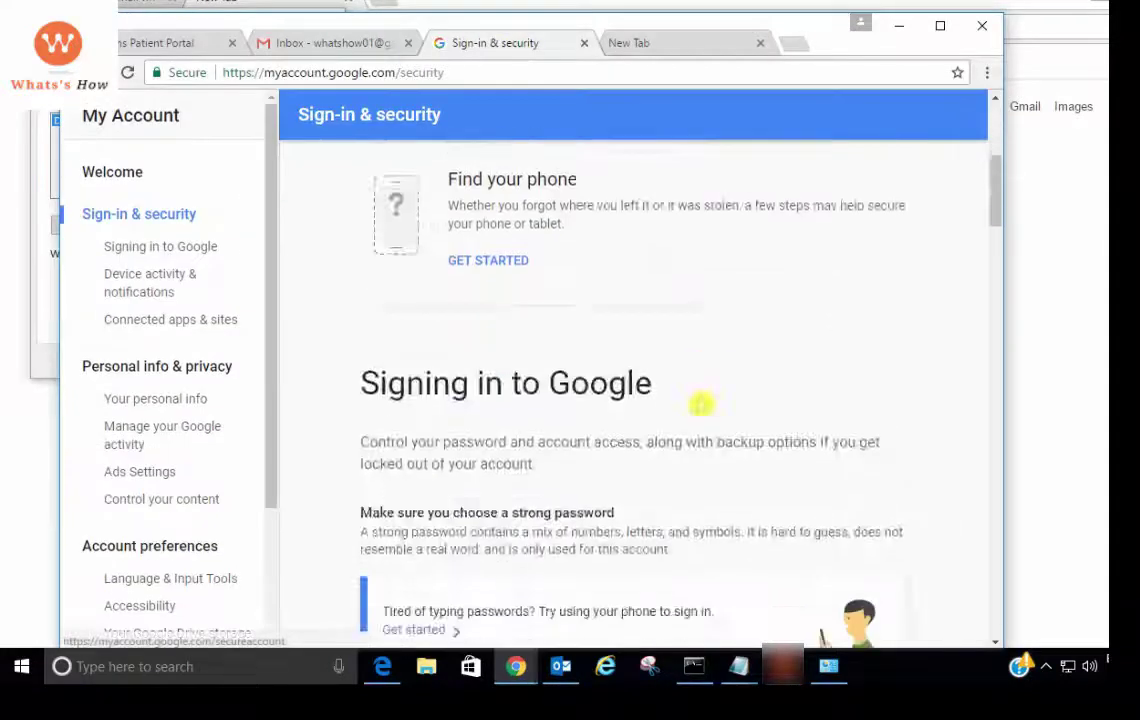
scroll(705, 412, "down", 6)
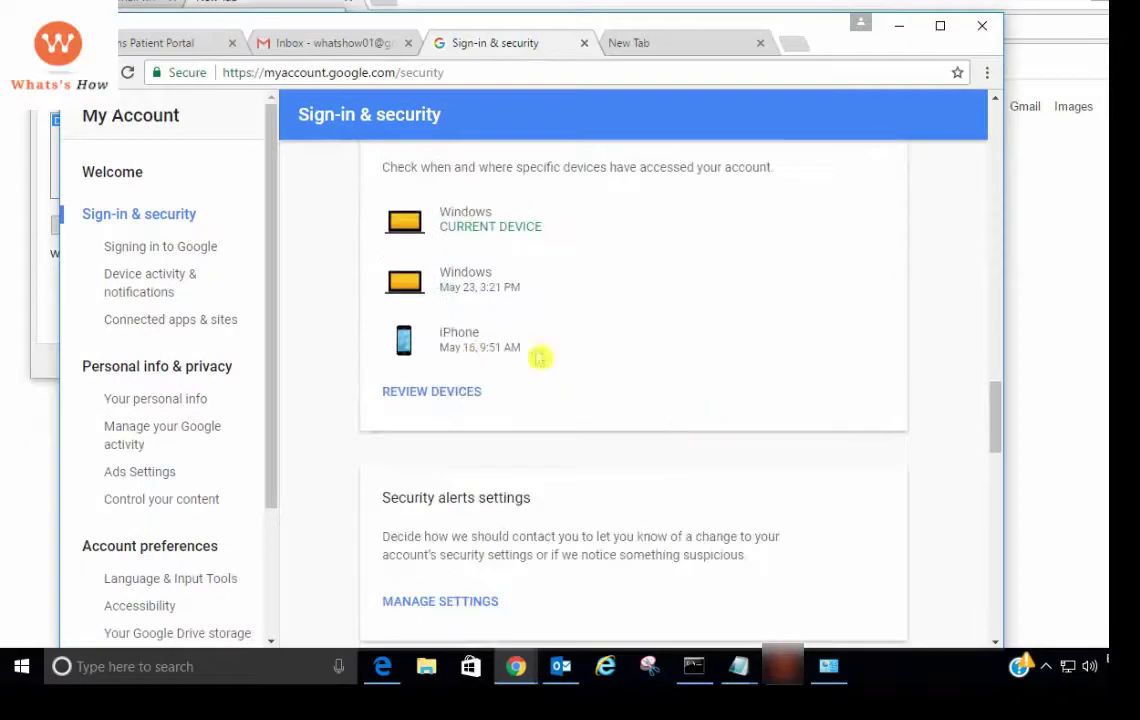
left_click_drag(400, 195, 507, 226)
triple_click(462, 268)
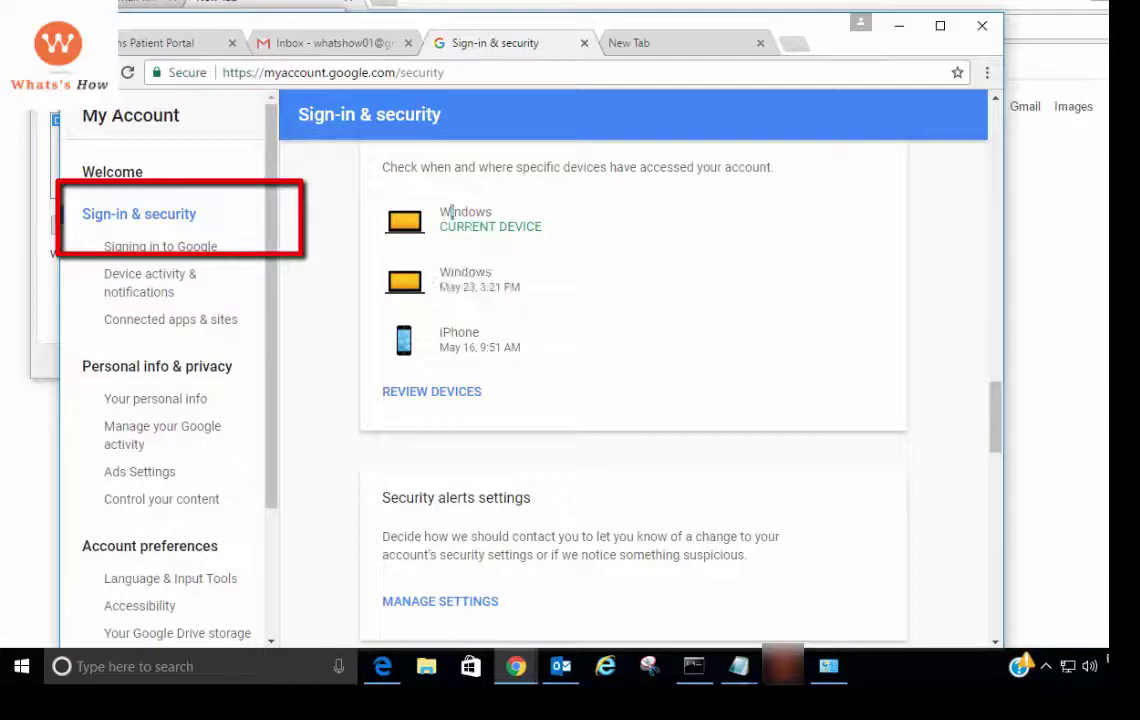
left_click_drag(524, 290, 447, 212)
left_click(560, 354)
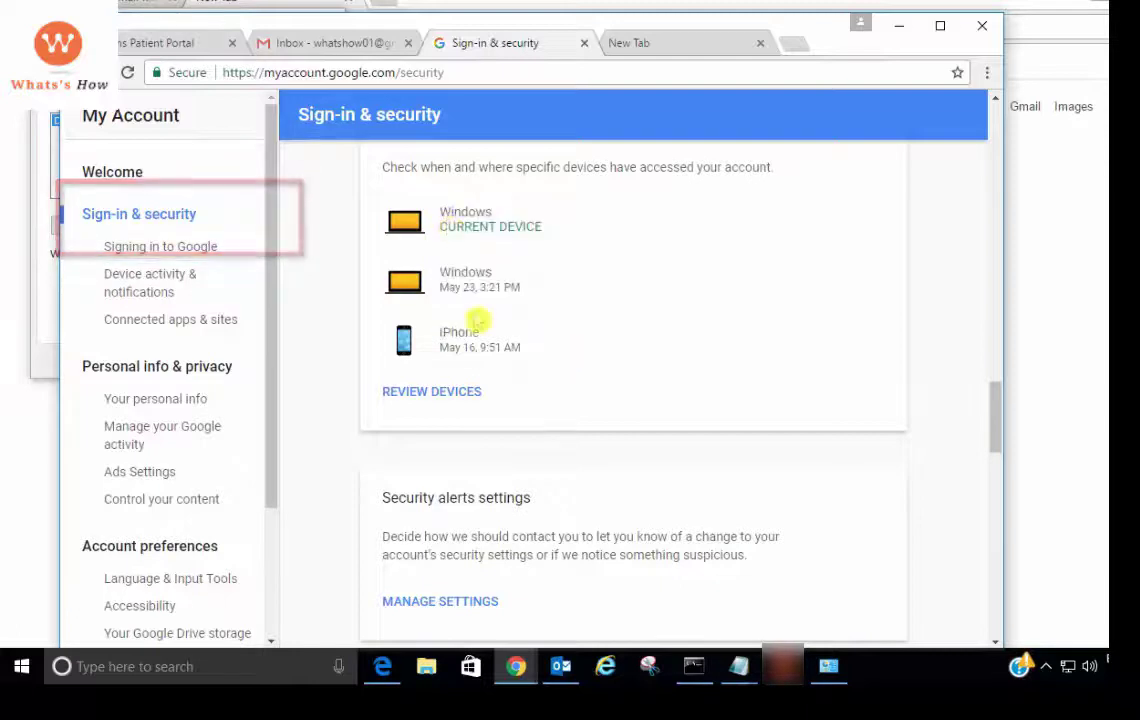
- Turn on "Allow less secure apps" for the Google account
scroll(600, 381, "down", 1)
scroll(600, 381, "down", 10)
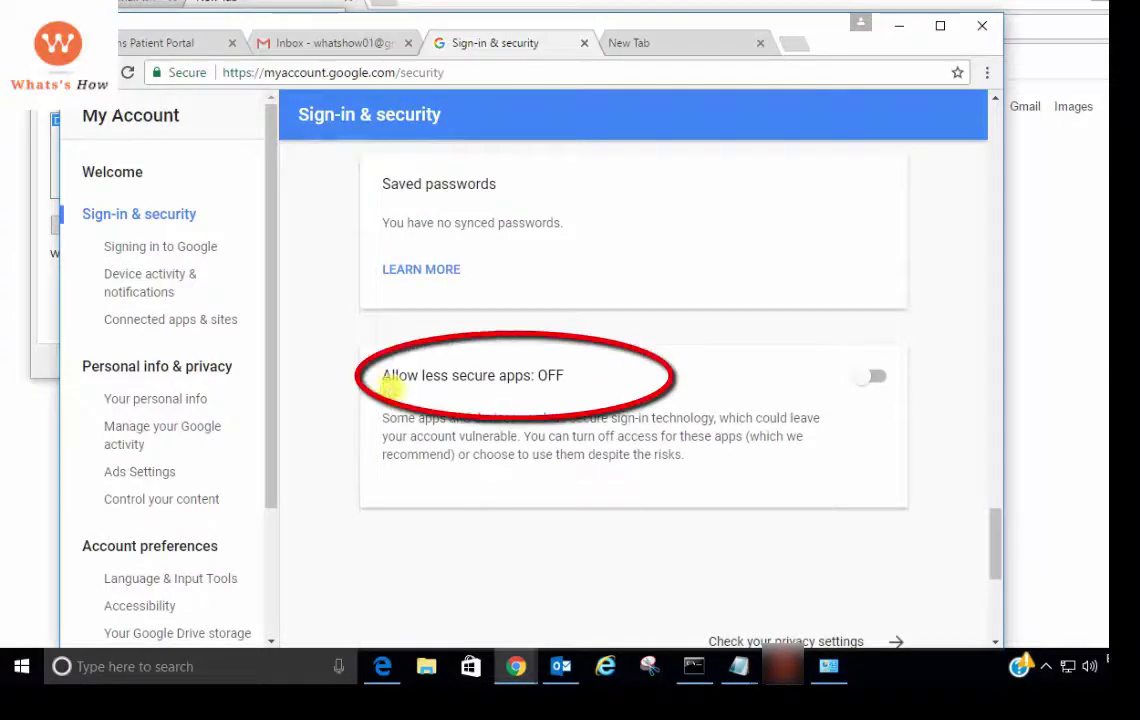
left_click_drag(566, 376, 396, 376)
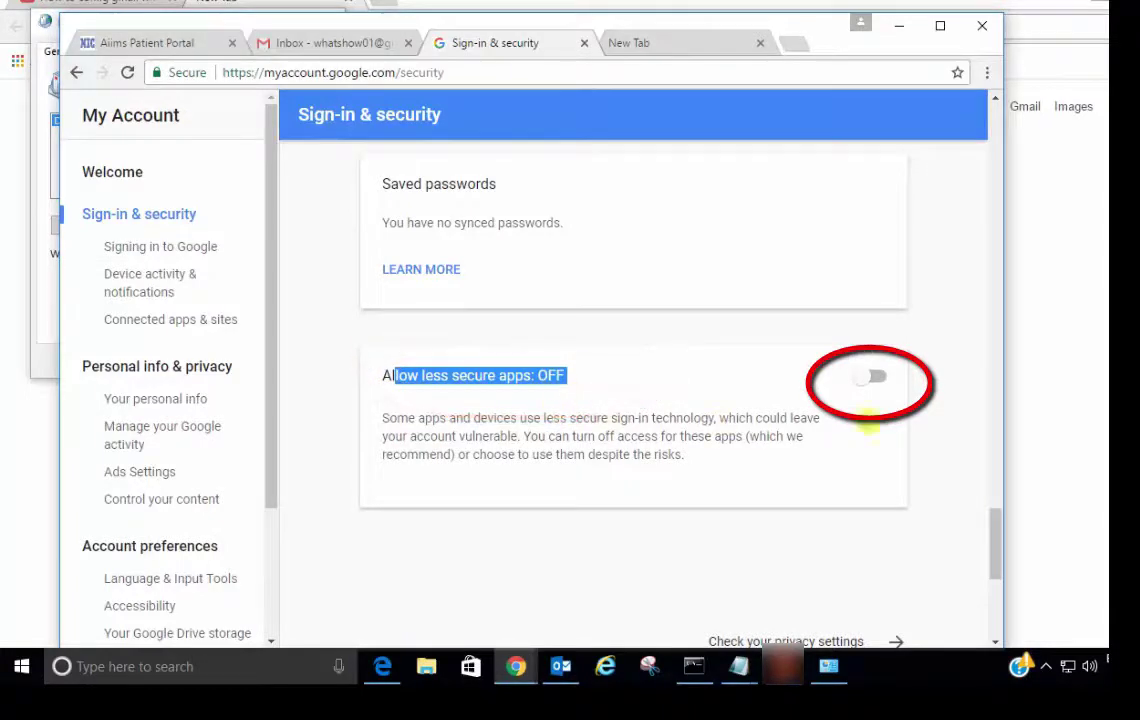
left_click(880, 378)
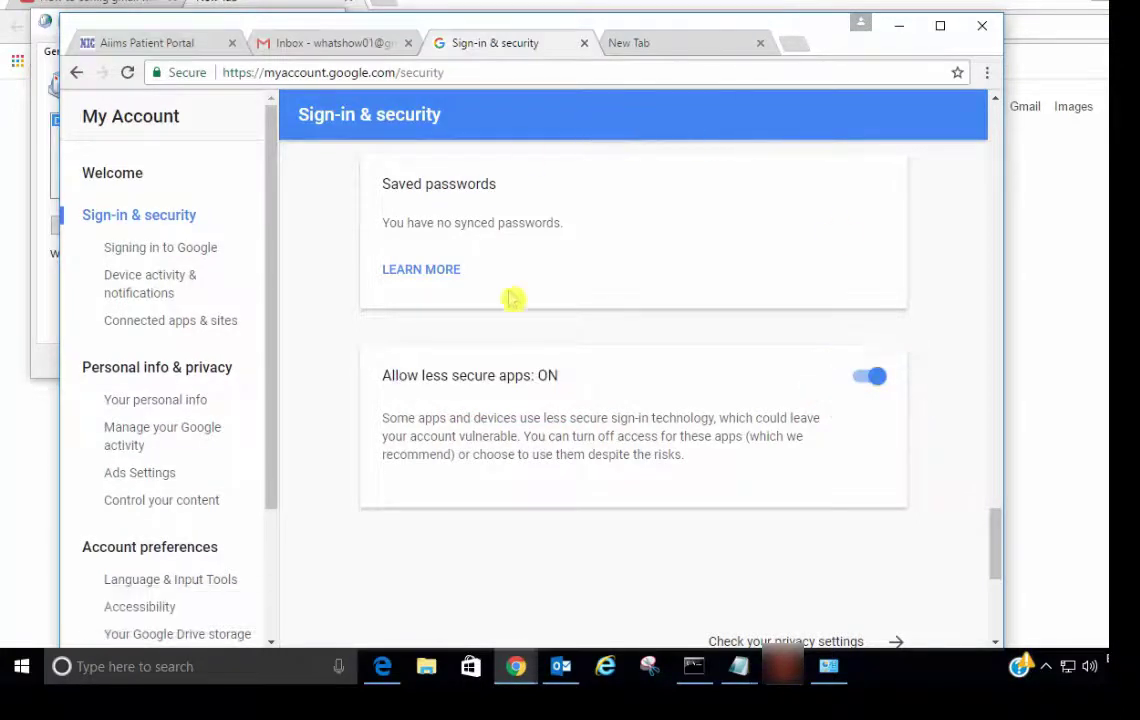
- Close the Sign-in & security page, return to Outlook's Add Account window and rerun the account settings test
left_click(585, 43)
left_click(900, 26)
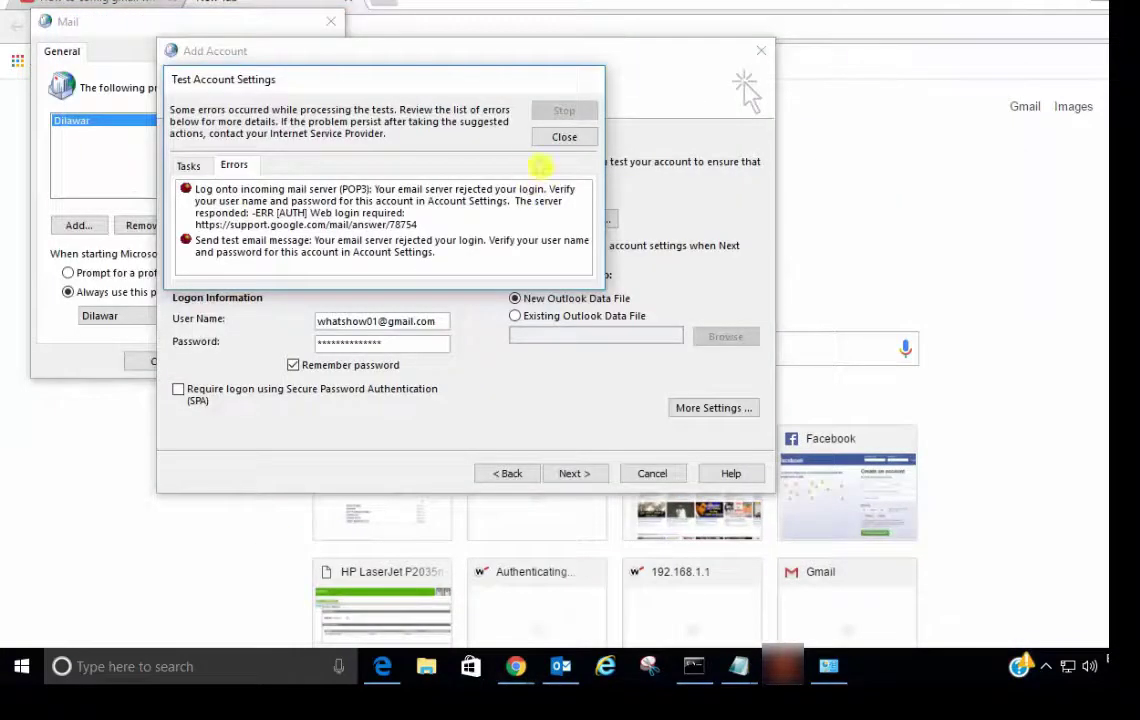
left_click(560, 140)
left_click(563, 220)
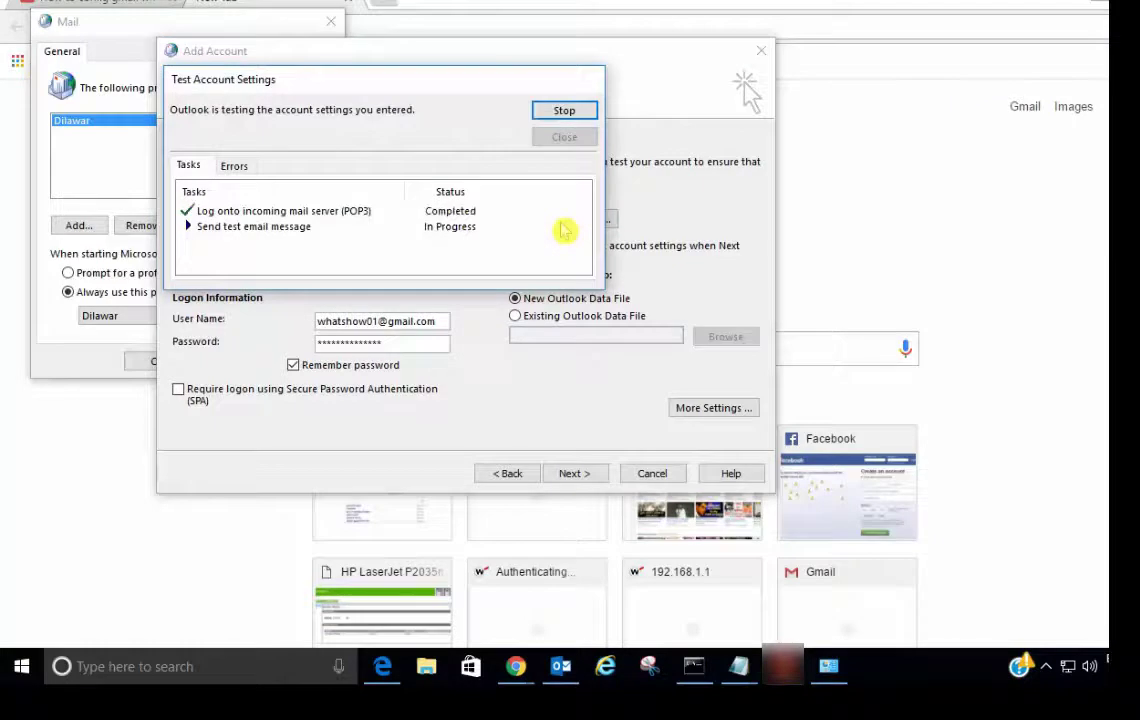
left_click_drag(438, 84, 460, 169)
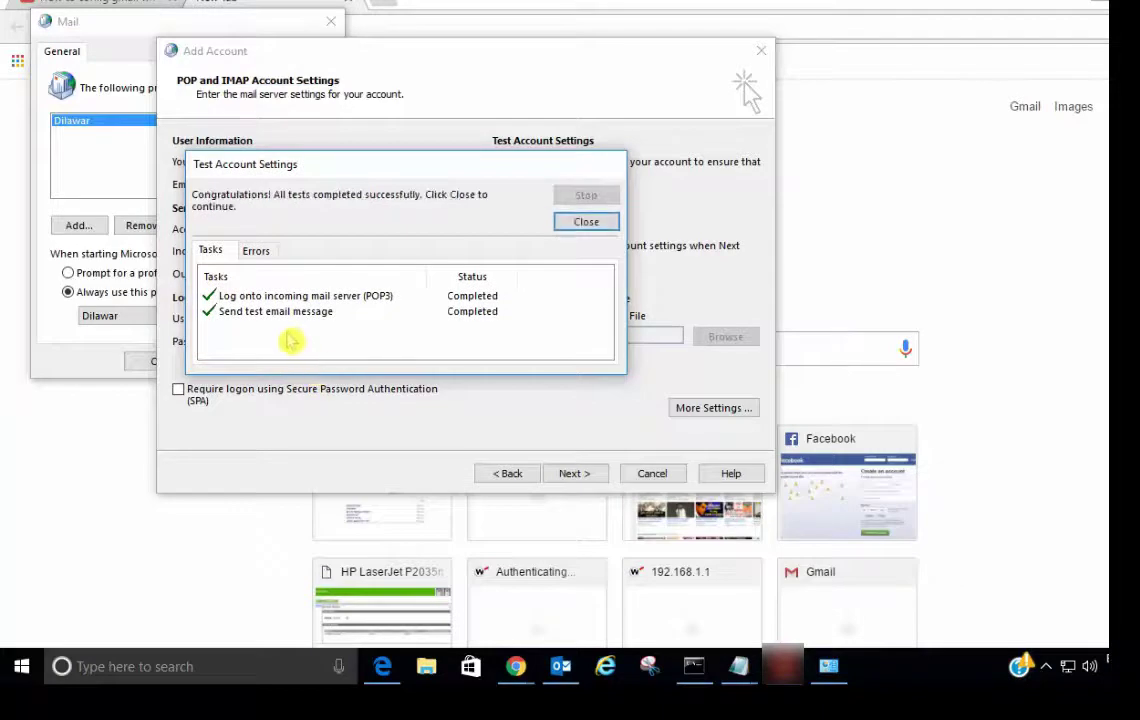
left_click(586, 224)
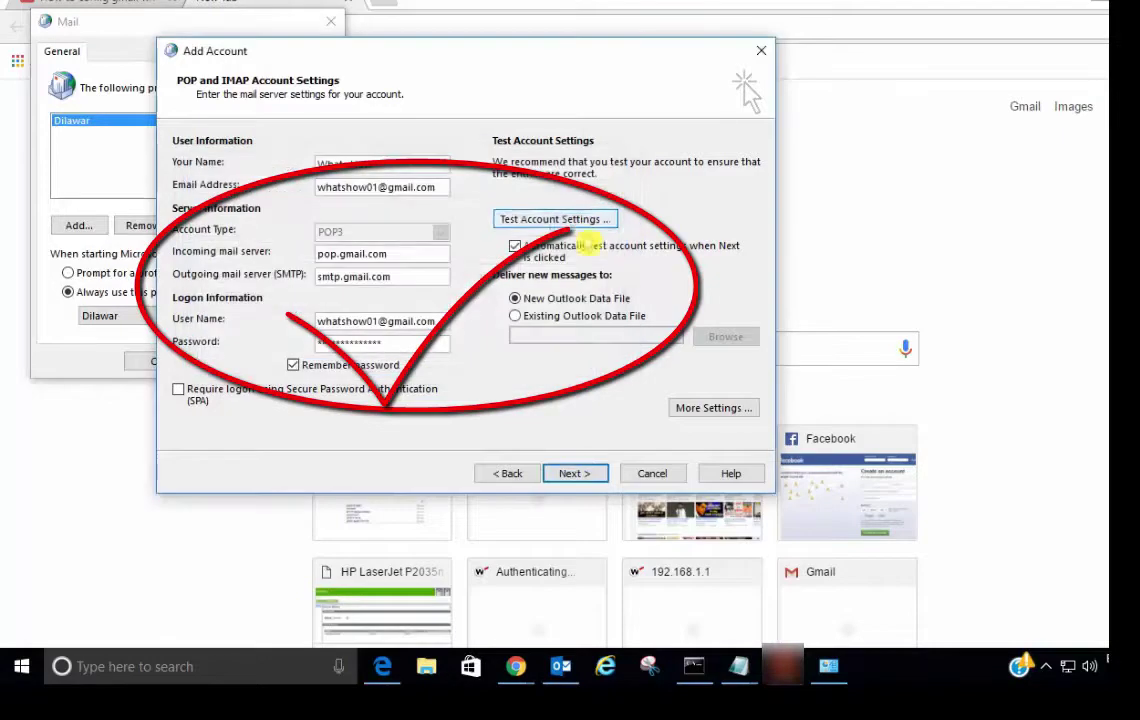
- Finish the Add Account wizard through its automatic settings test and close the Mail profile dialog
left_click(585, 480)
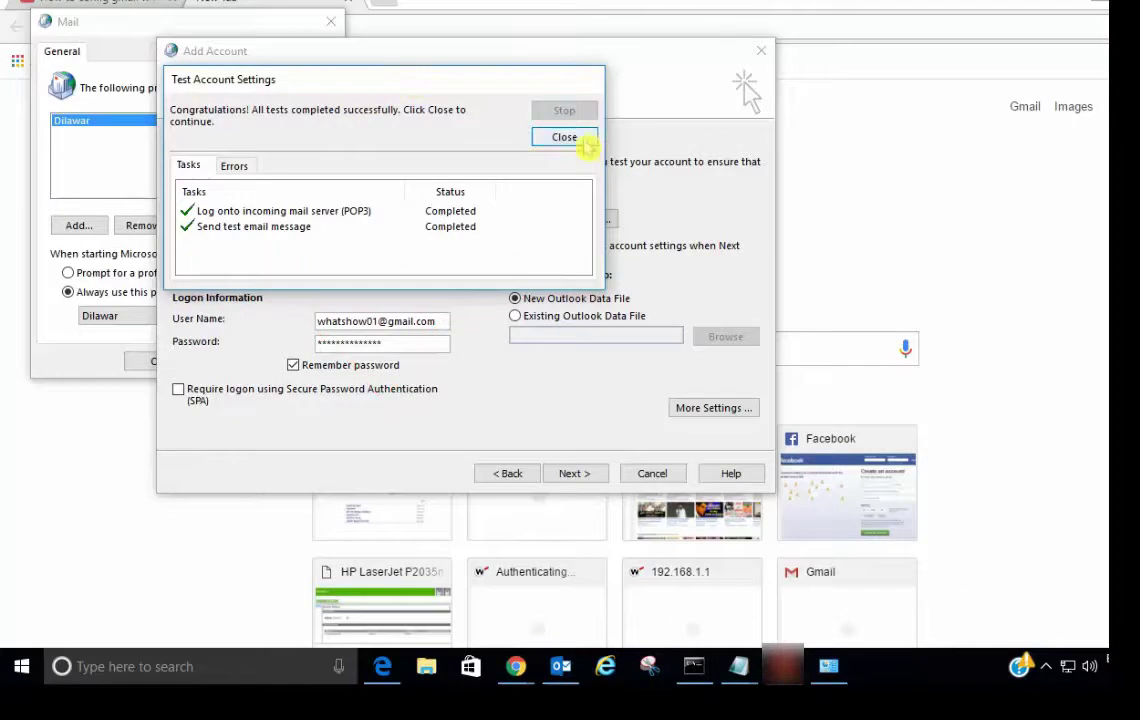
left_click(582, 141)
left_click(580, 473)
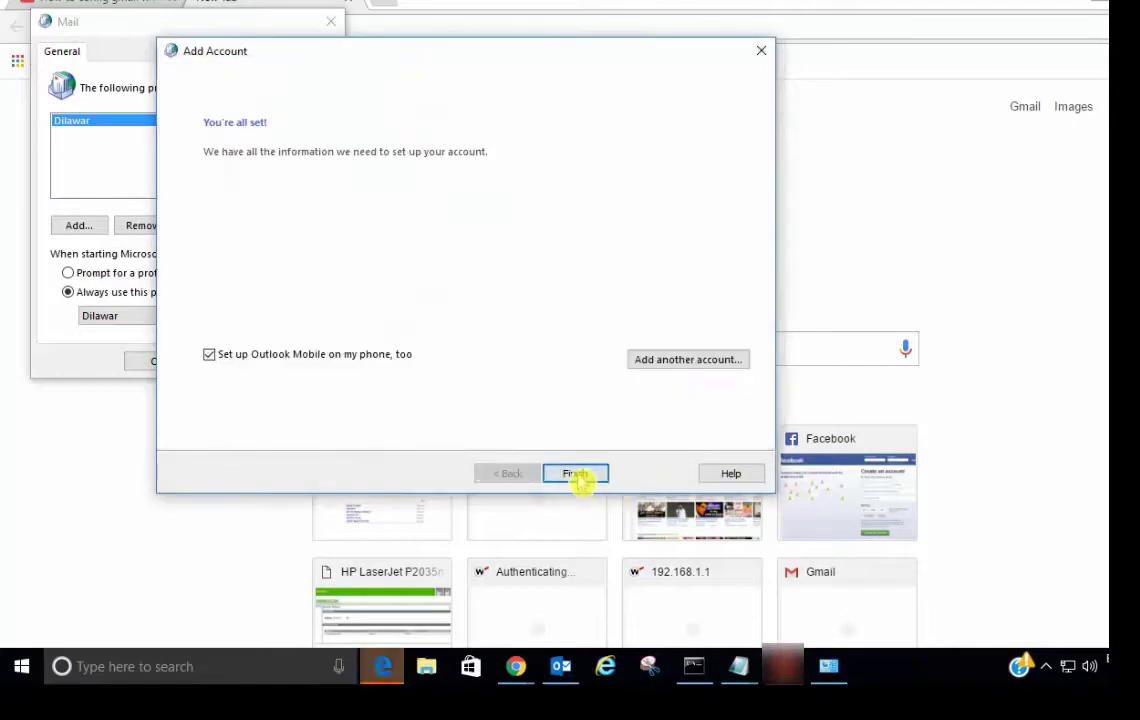
left_click(580, 473)
left_click(158, 361)
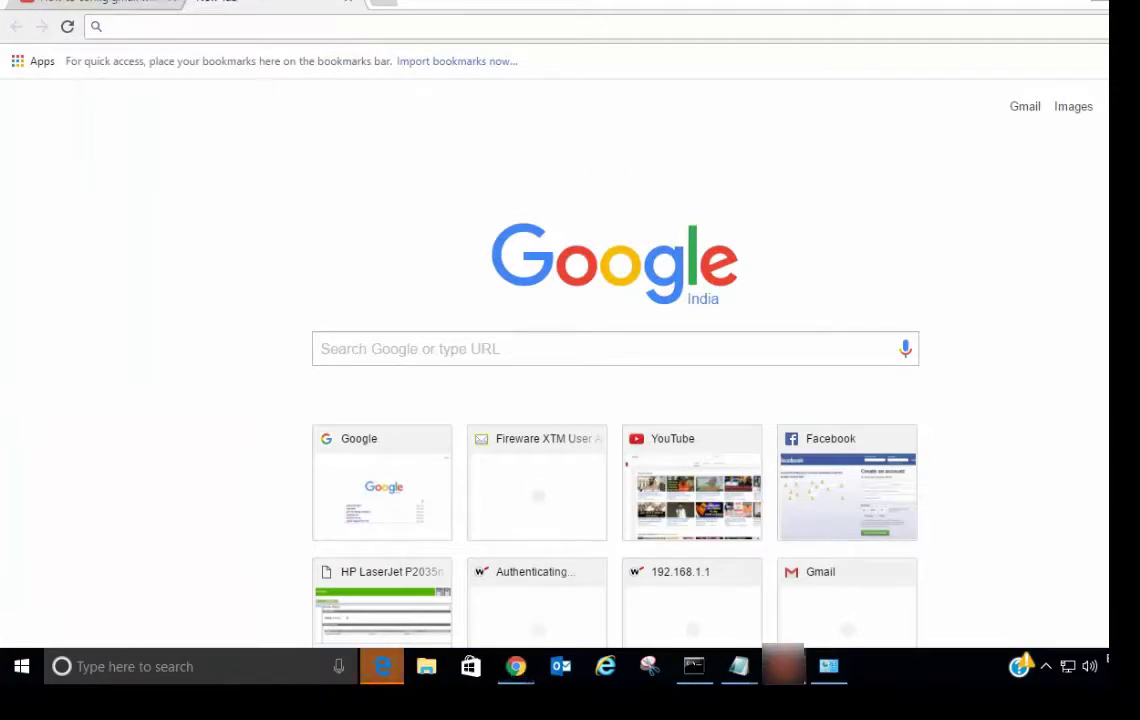
left_click_drag(1105, 172, 1013, 158)
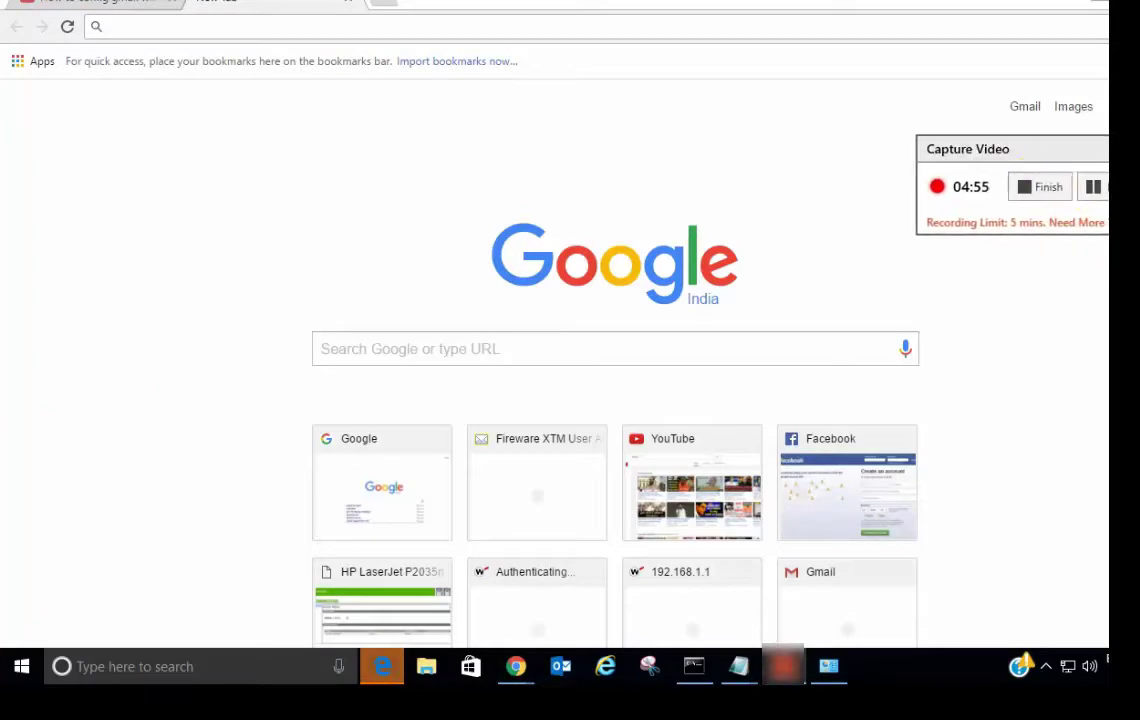